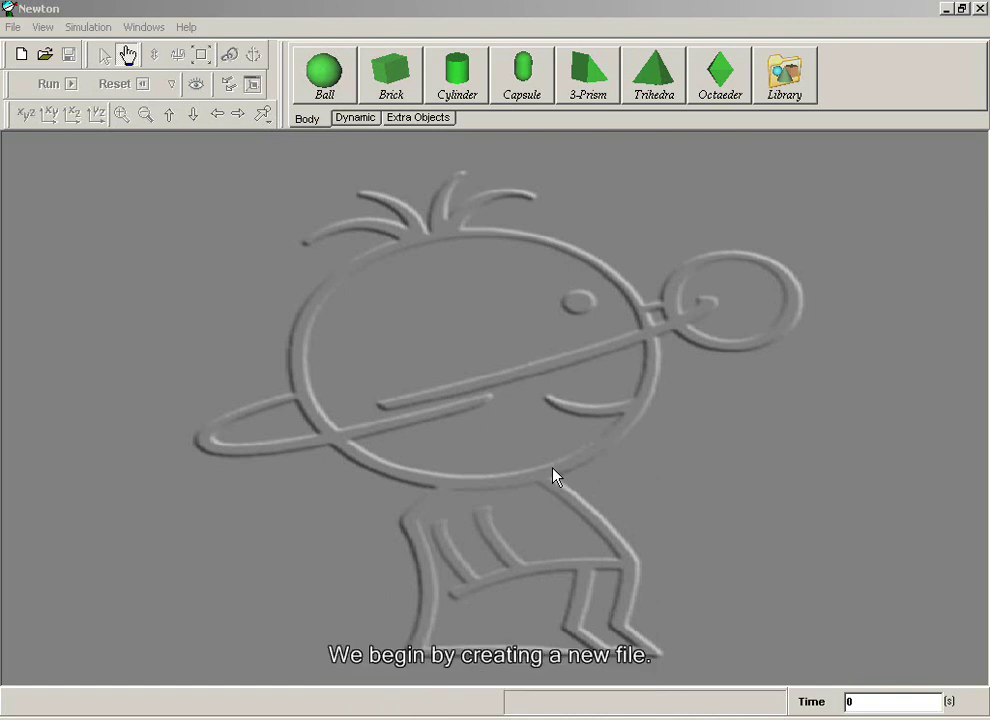
Create a new simulation file and add a ball to the scene
left_click(20, 56)
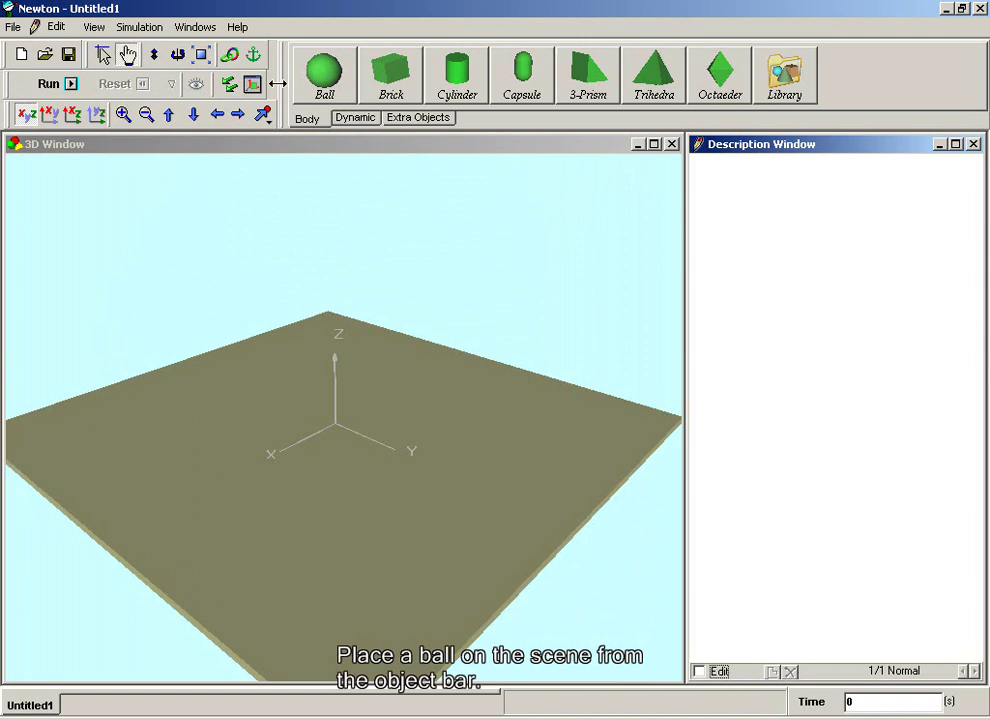
left_click(325, 88)
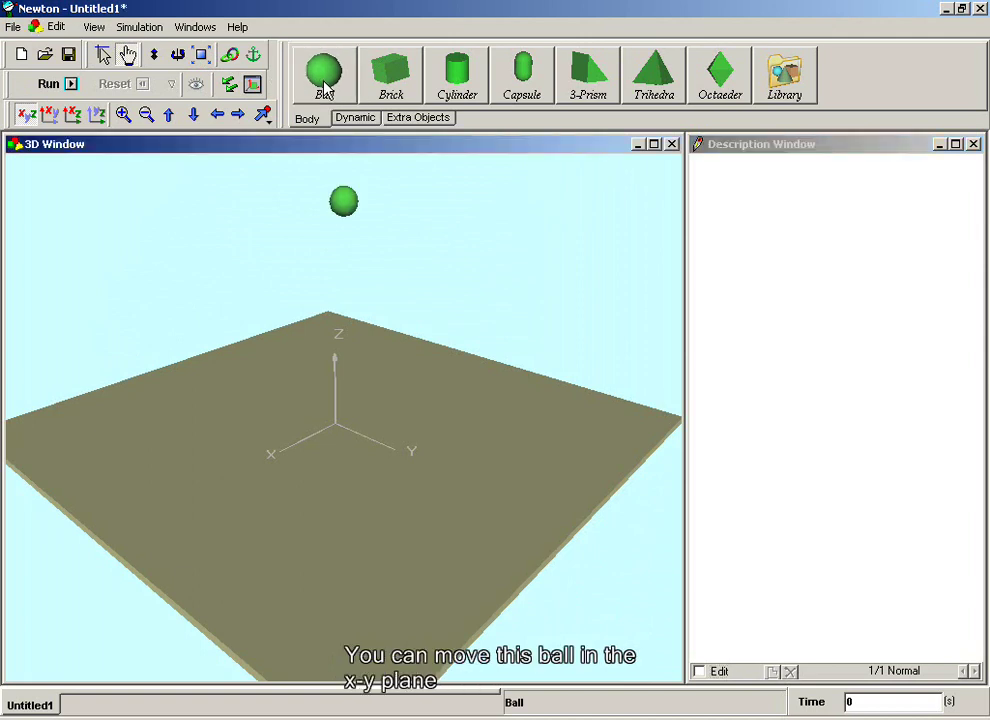
Move the ball in the x-y plane and lower it towards the ground plate along the z-direction
left_click_drag(344, 203, 342, 254)
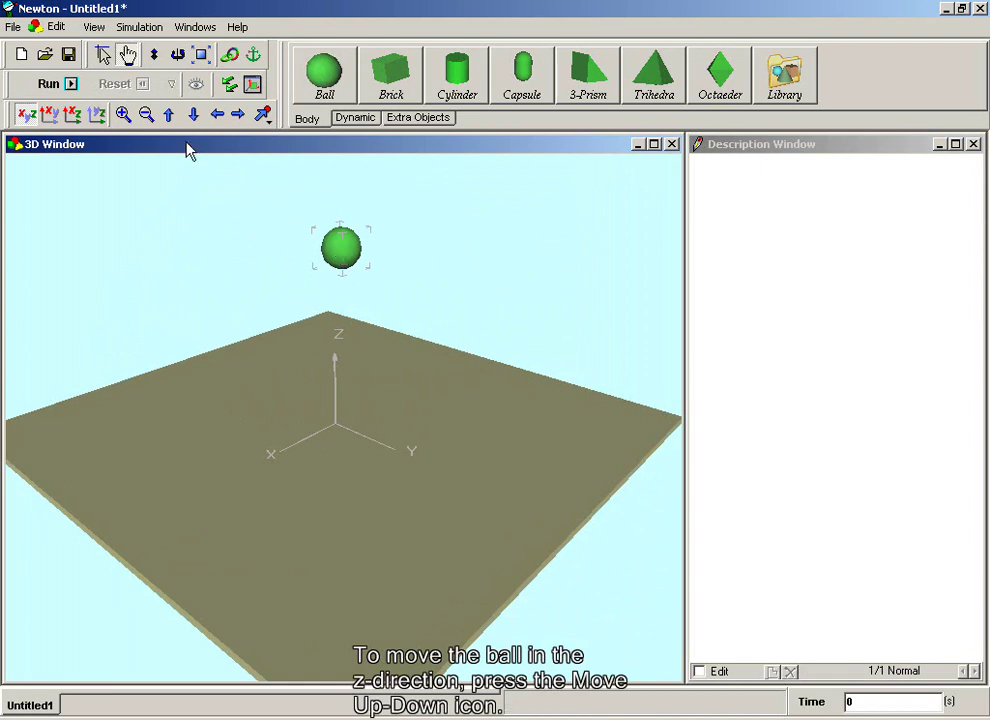
left_click(154, 54)
left_click_drag(355, 250, 358, 323)
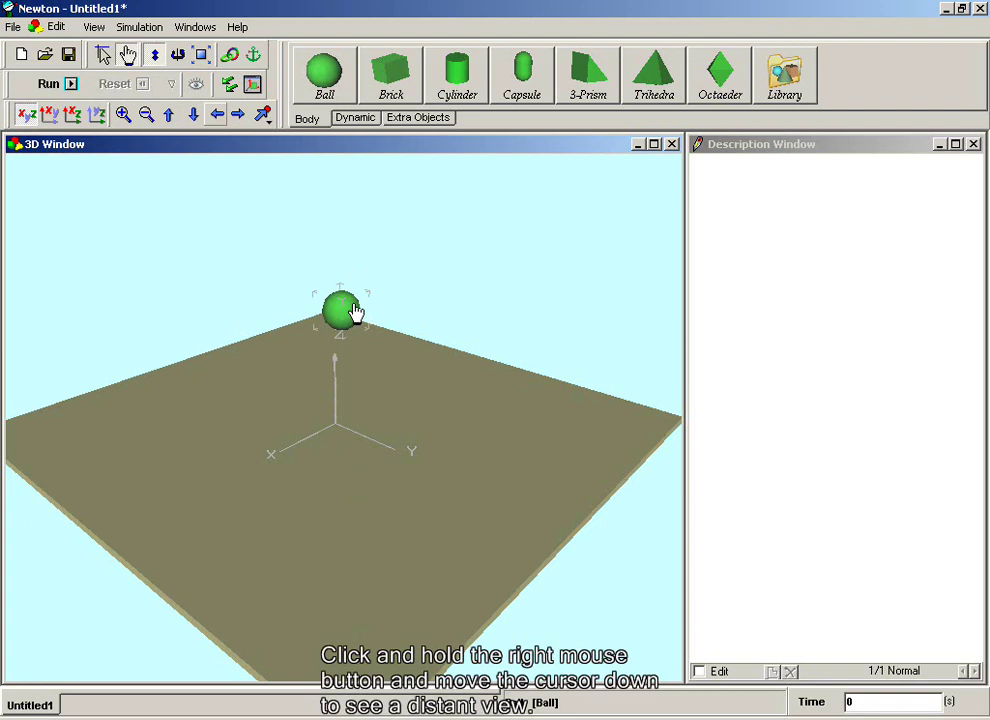
Set the ball's location to x = 0, y = 0 and z = 2 m in its object properties
left_click_drag(354, 205, 363, 590)
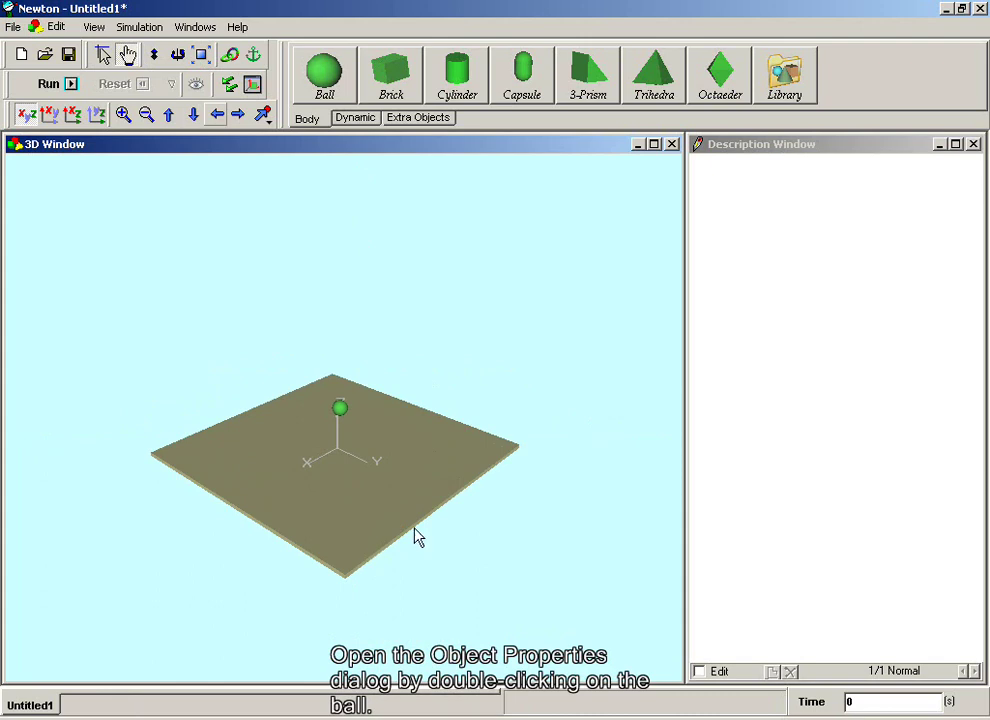
double_click(340, 411)
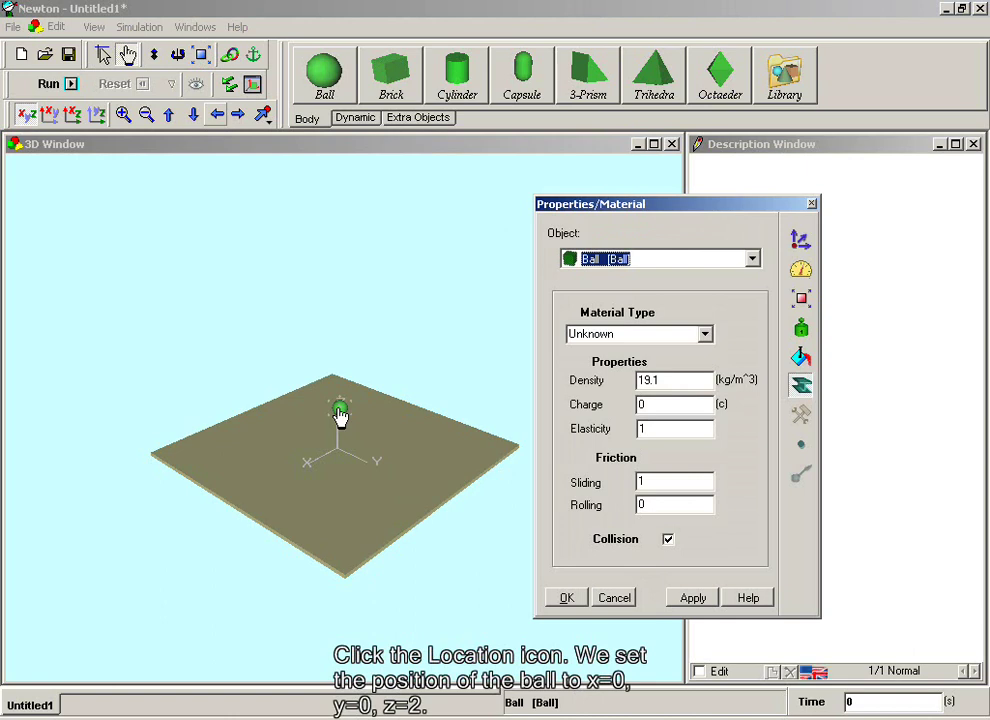
left_click(801, 243)
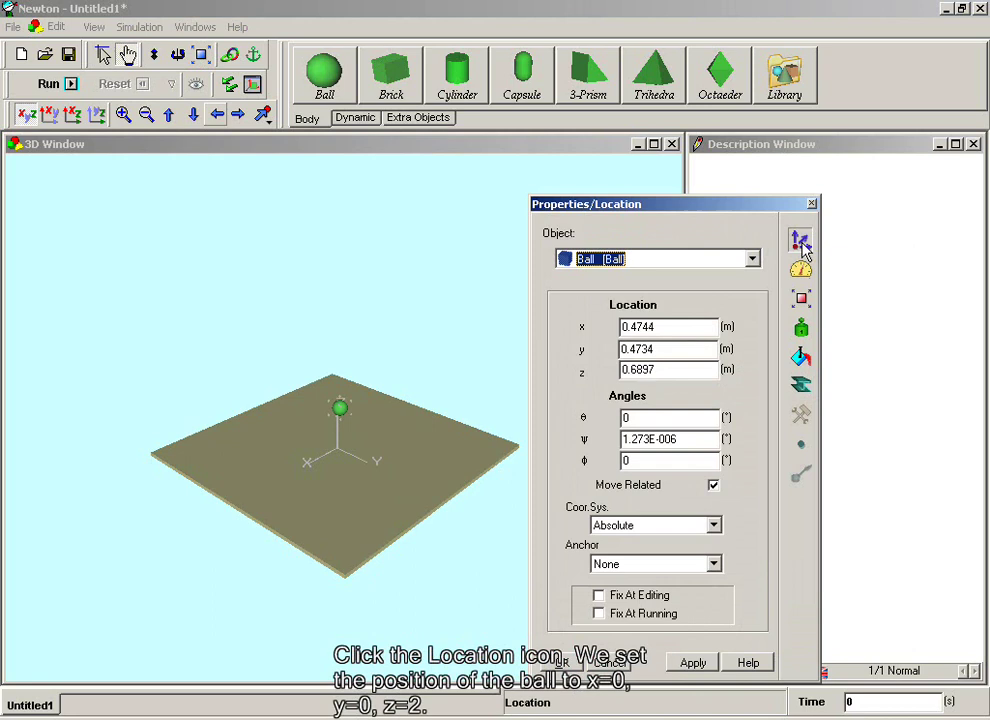
double_click(672, 325)
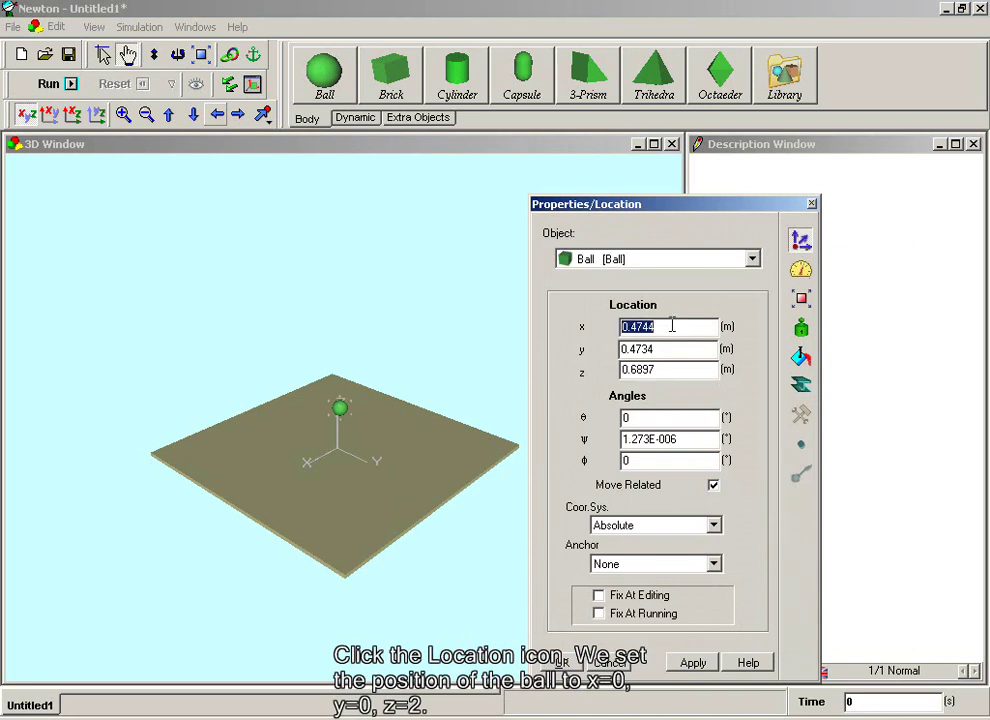
type("0")
key("Tab")
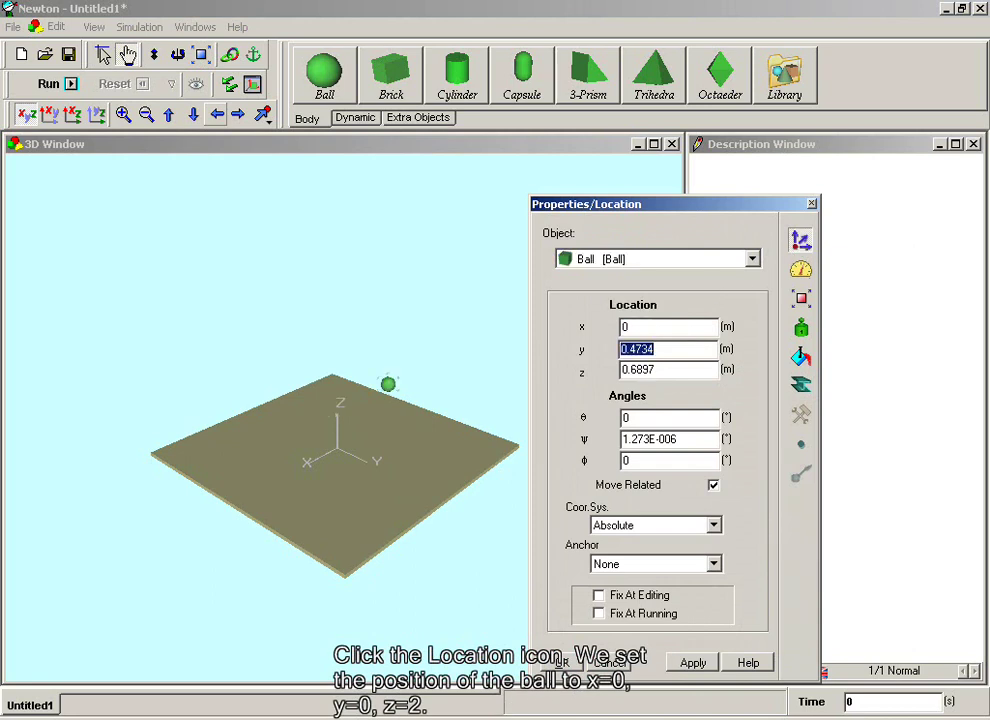
type("0")
key("Tab")
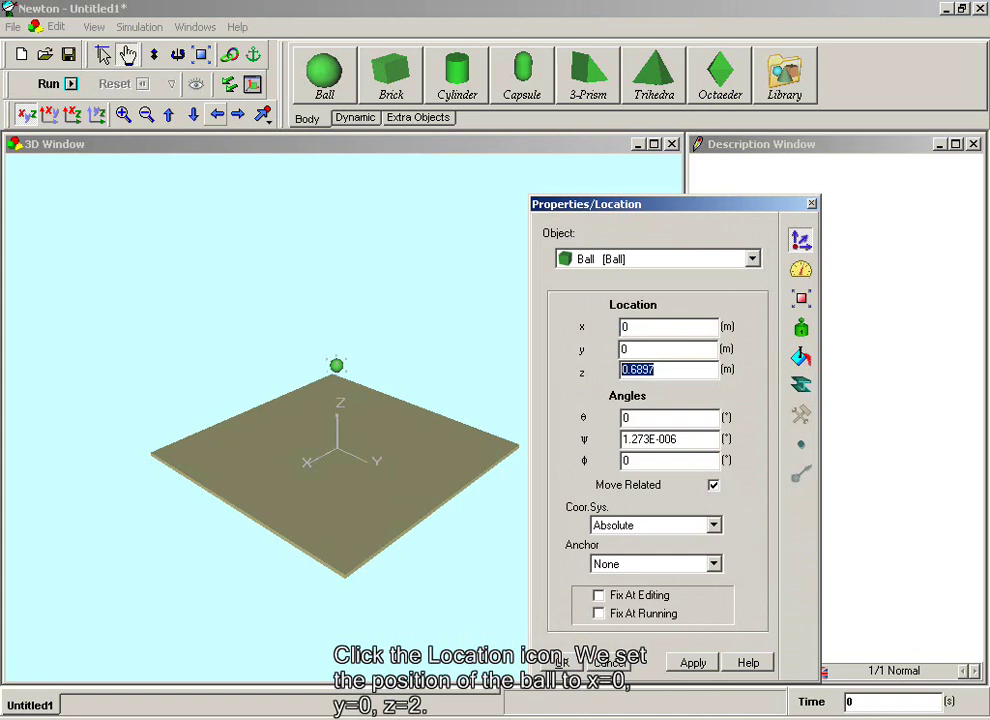
type("2")
key("Return")
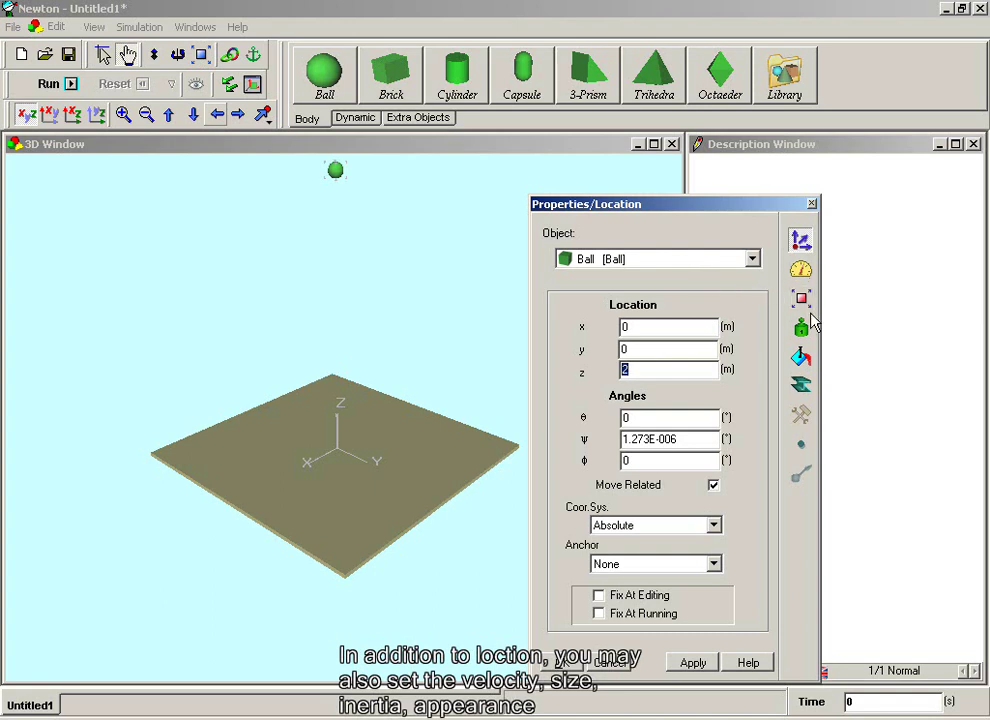
Change the ball's material type to Rubber and apply the properties
left_click(801, 388)
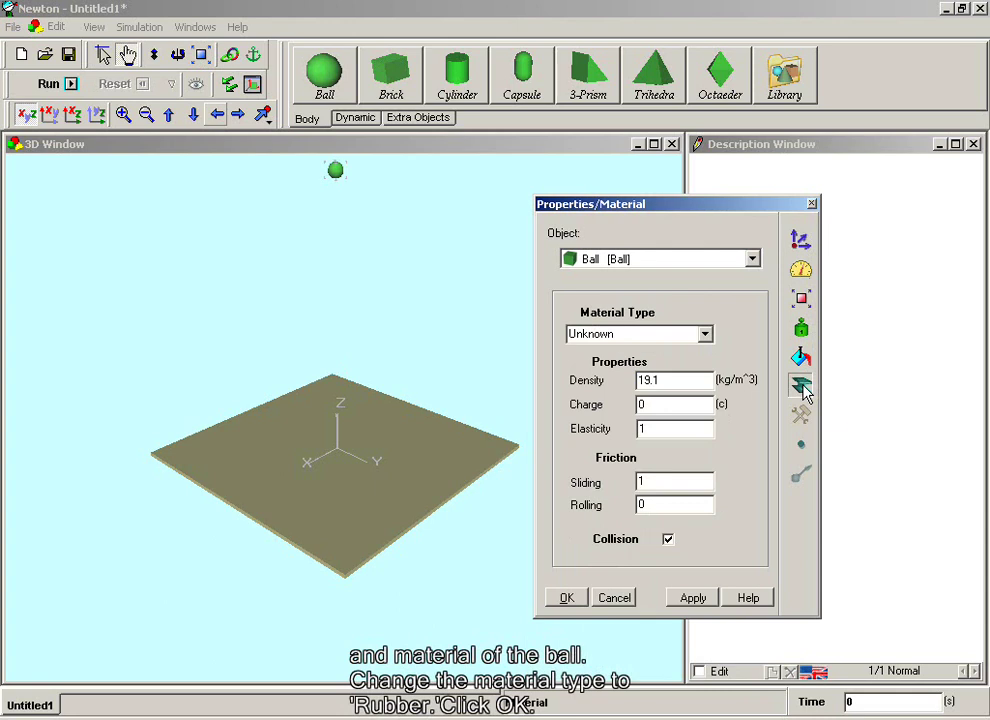
left_click(705, 334)
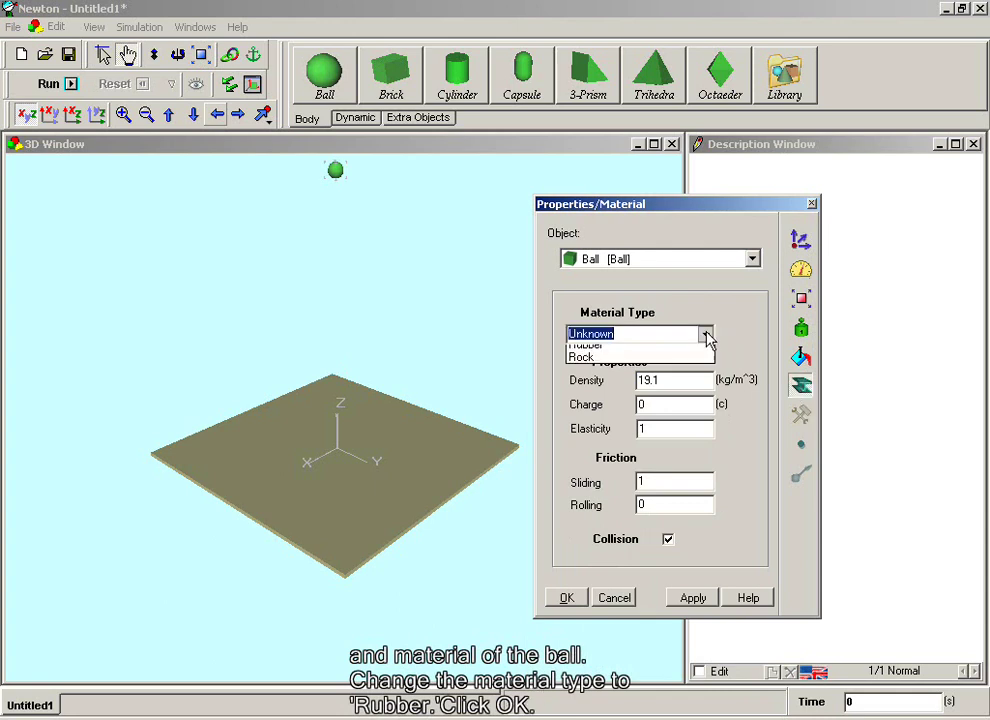
left_click(660, 428)
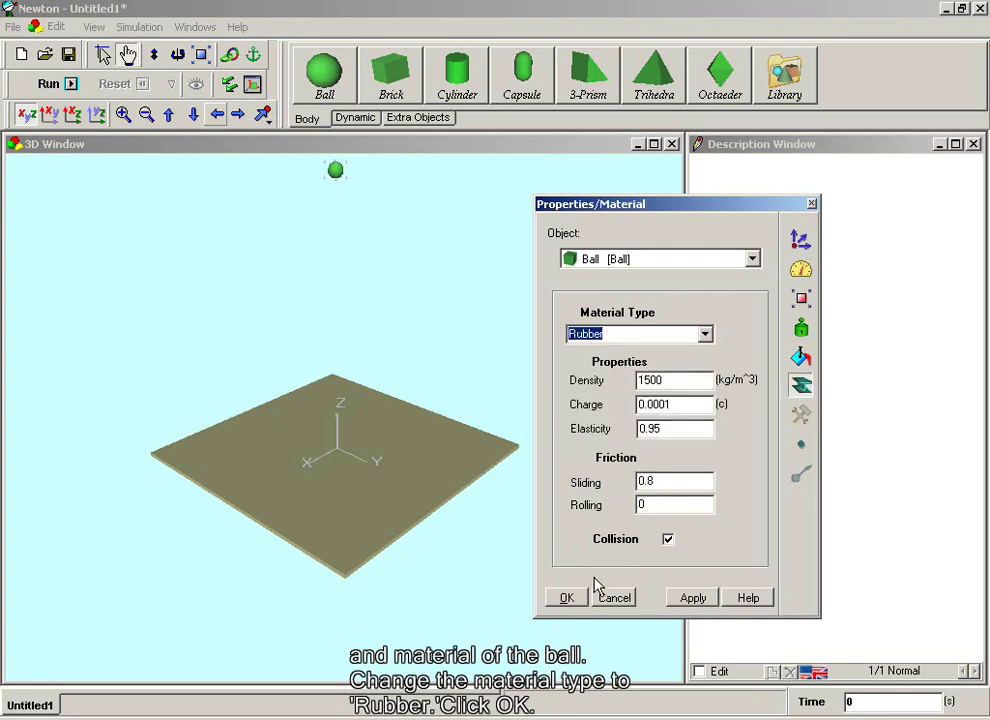
left_click(568, 598)
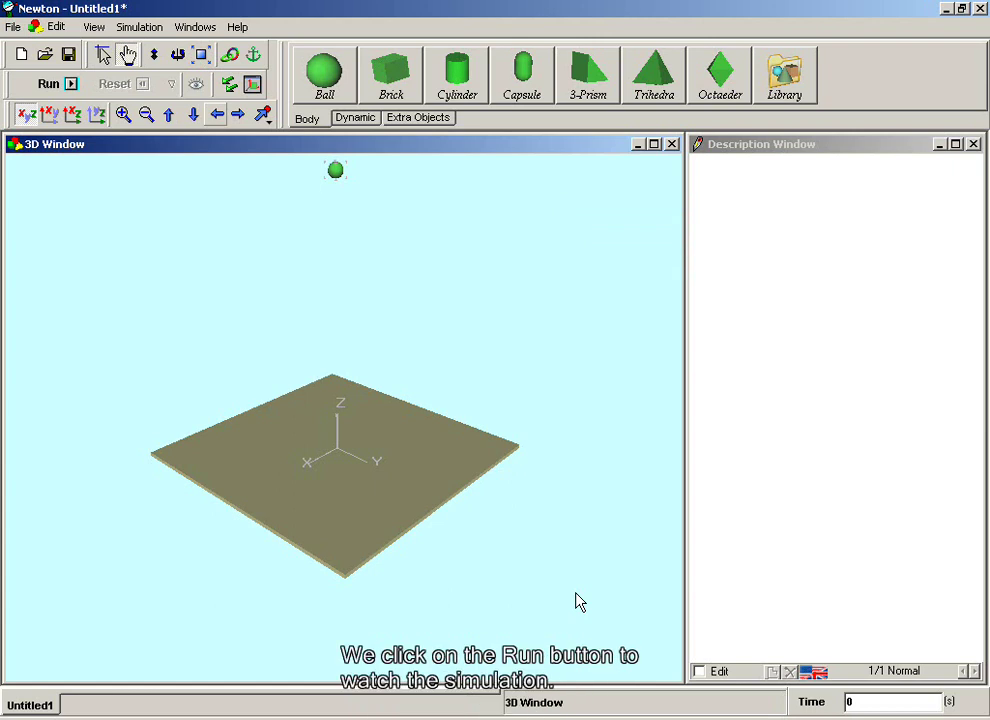
Run the simulation to watch the ball bounce on the plate, stop it after about six seconds and reset it
left_click(56, 86)
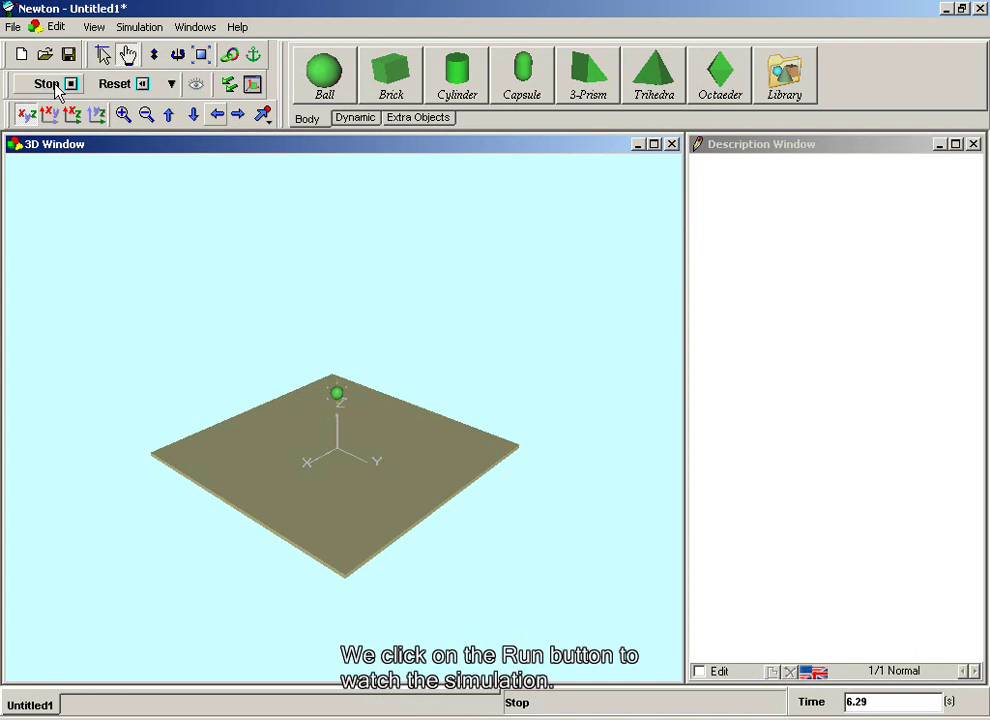
left_click(57, 86)
left_click(108, 86)
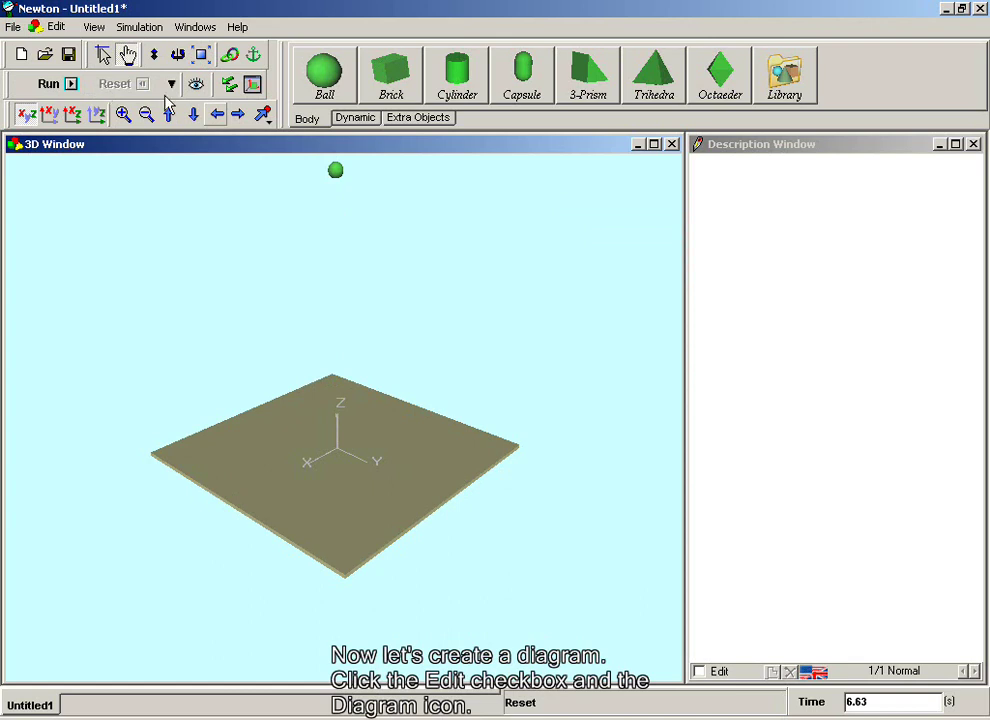
Enable editing of the description window and define a new diagram with the ball's position z as its curve
left_click(699, 672)
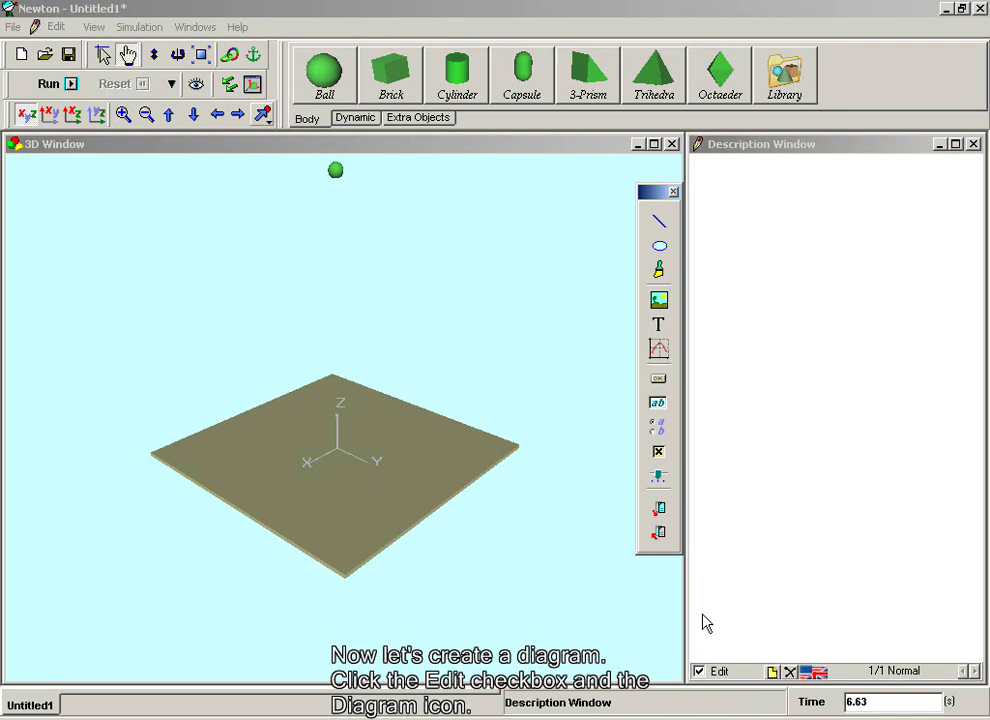
left_click(659, 352)
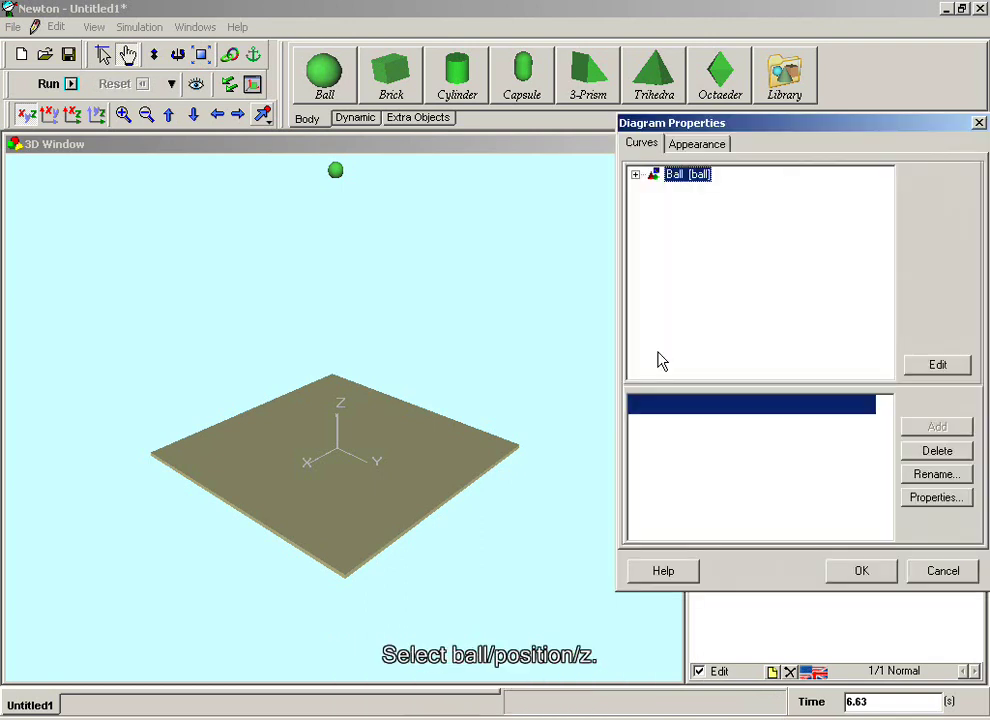
left_click(636, 176)
left_click(654, 190)
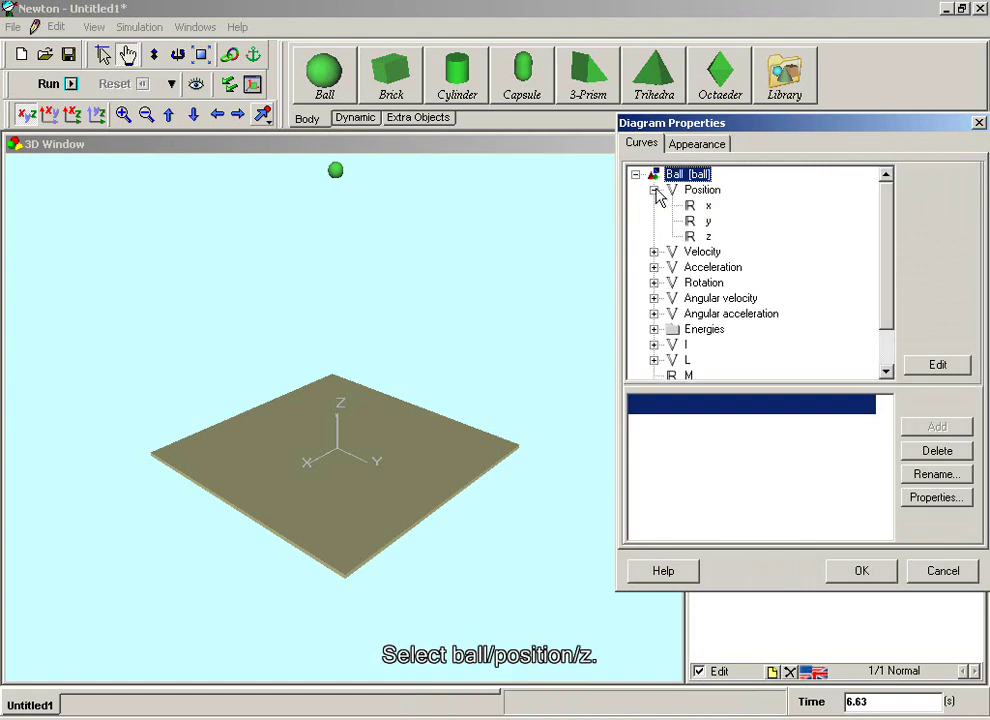
left_click(706, 237)
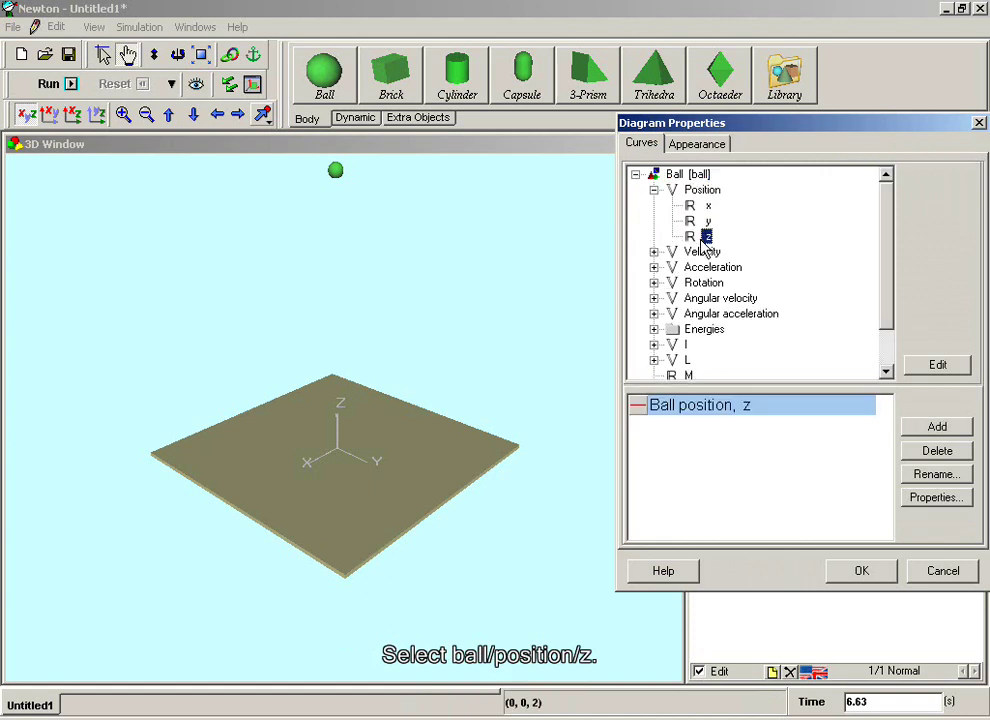
left_click(861, 571)
Place the diagram in the description window, enlarge it to nearly the window's width and shift it slightly down
left_click_drag(870, 577, 707, 230)
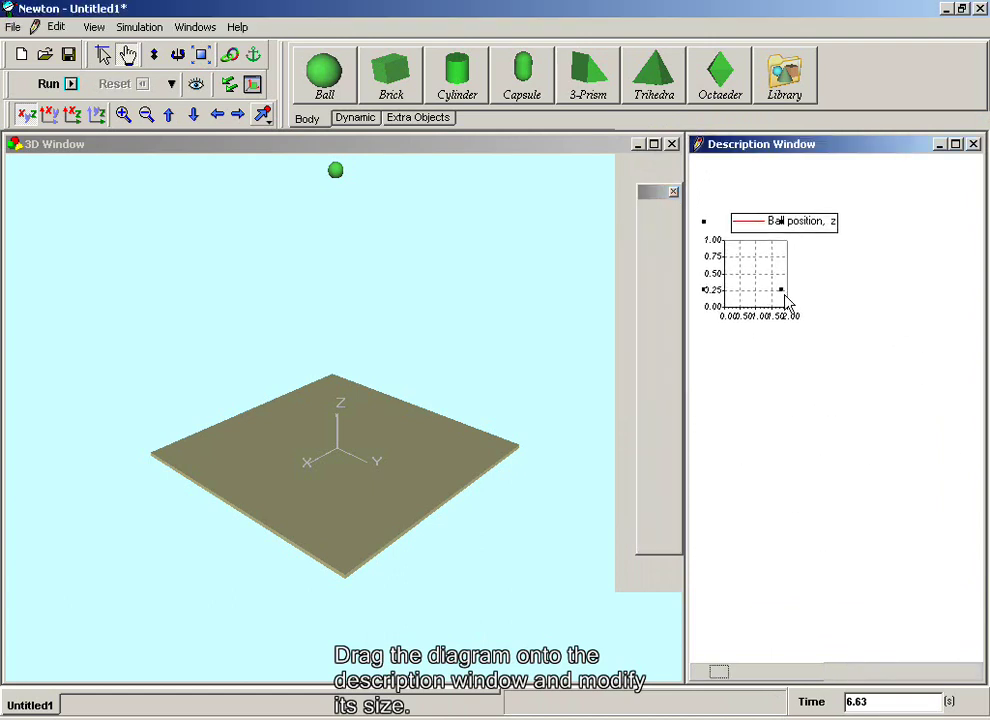
mouse_move(787, 300)
left_mouse_down()
mouse_move(941, 418)
mouse_move(980, 502)
left_mouse_up()
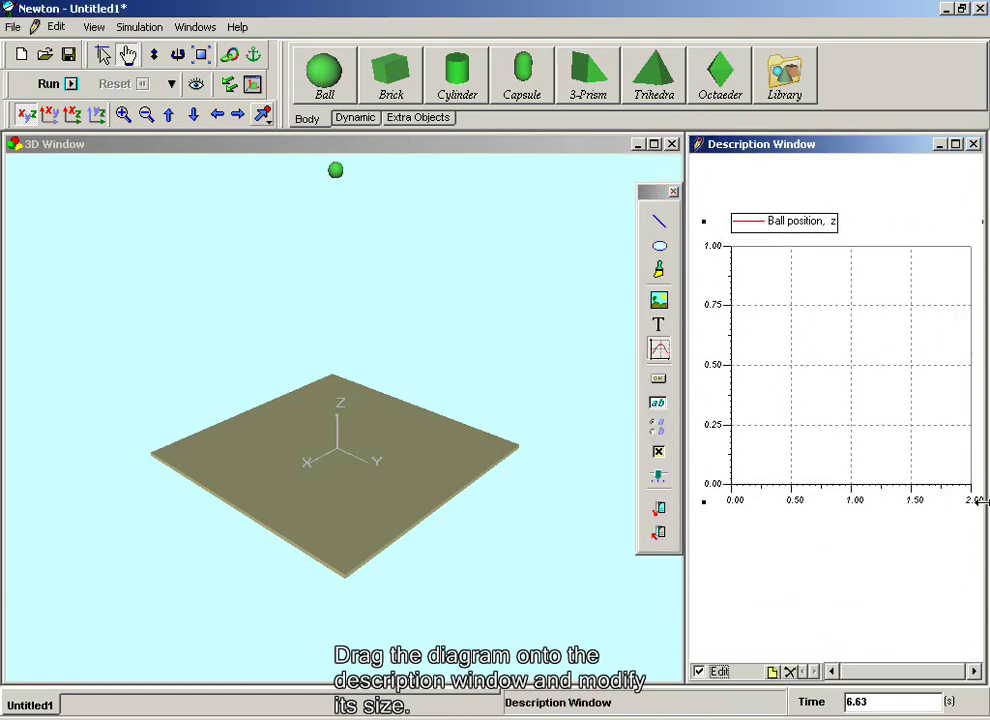
left_click_drag(835, 422, 838, 470)
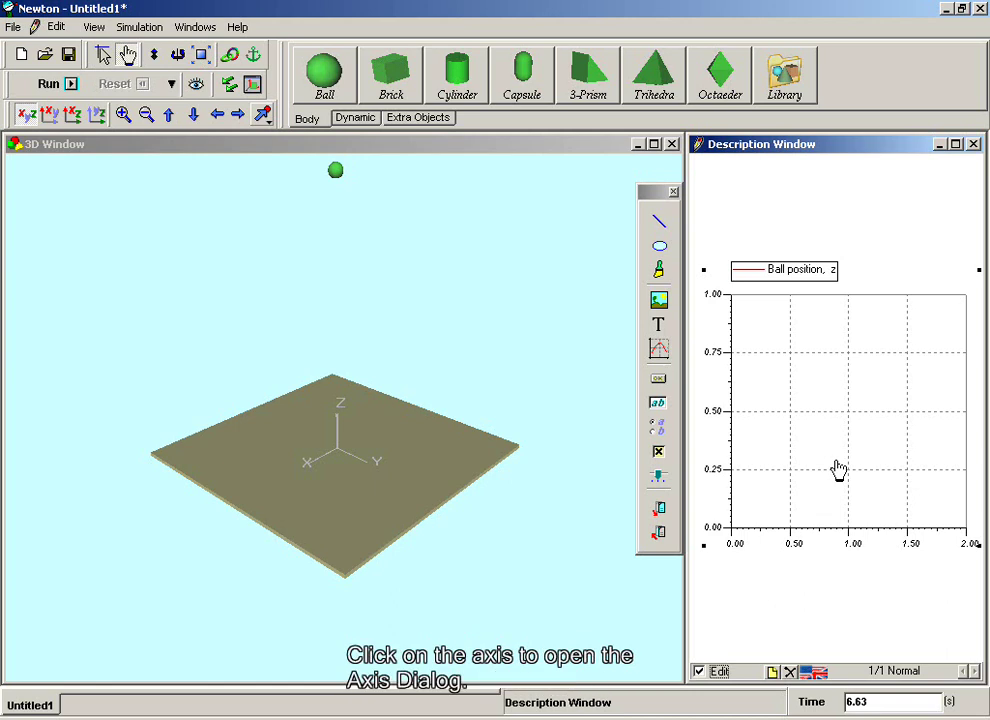
Label the diagram's horizontal axis "time"
left_click(853, 550)
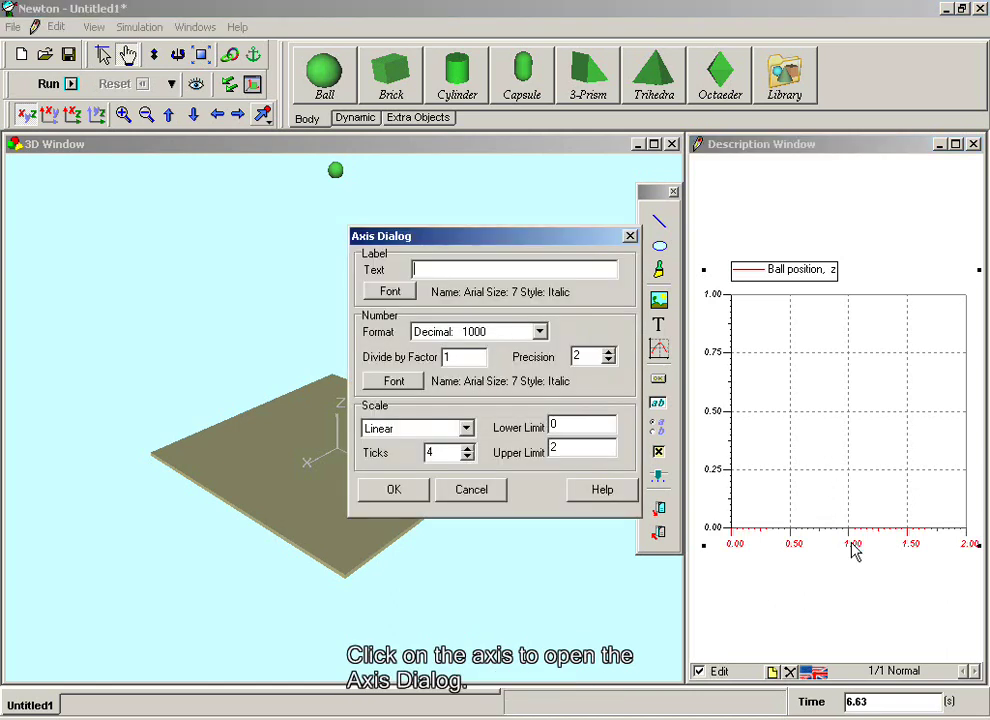
left_click(450, 271)
type("time")
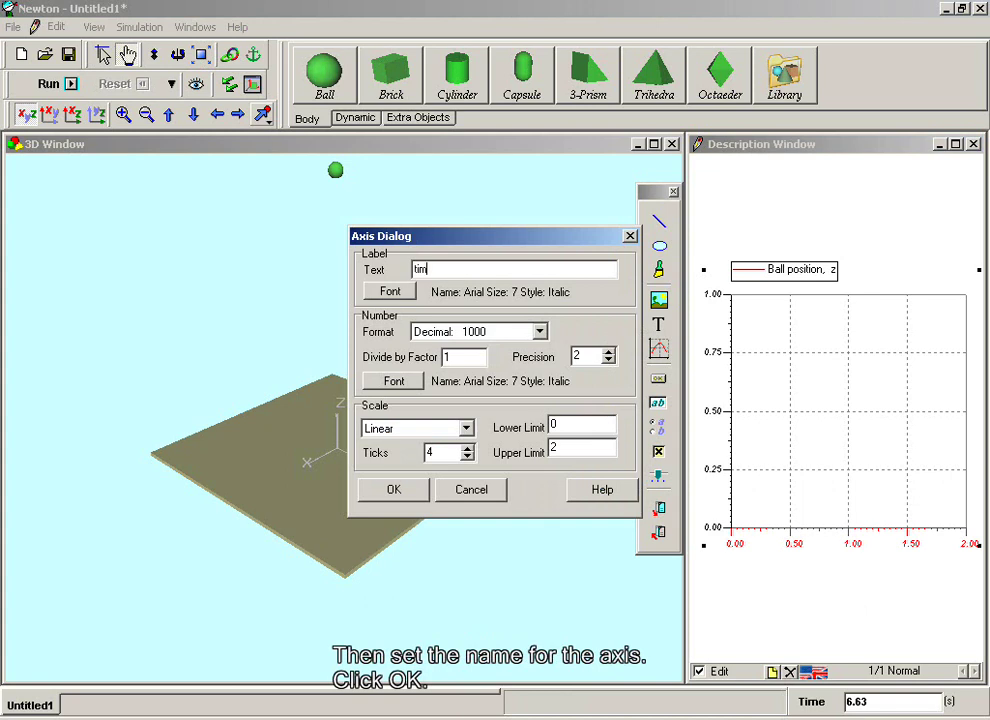
left_click(405, 494)
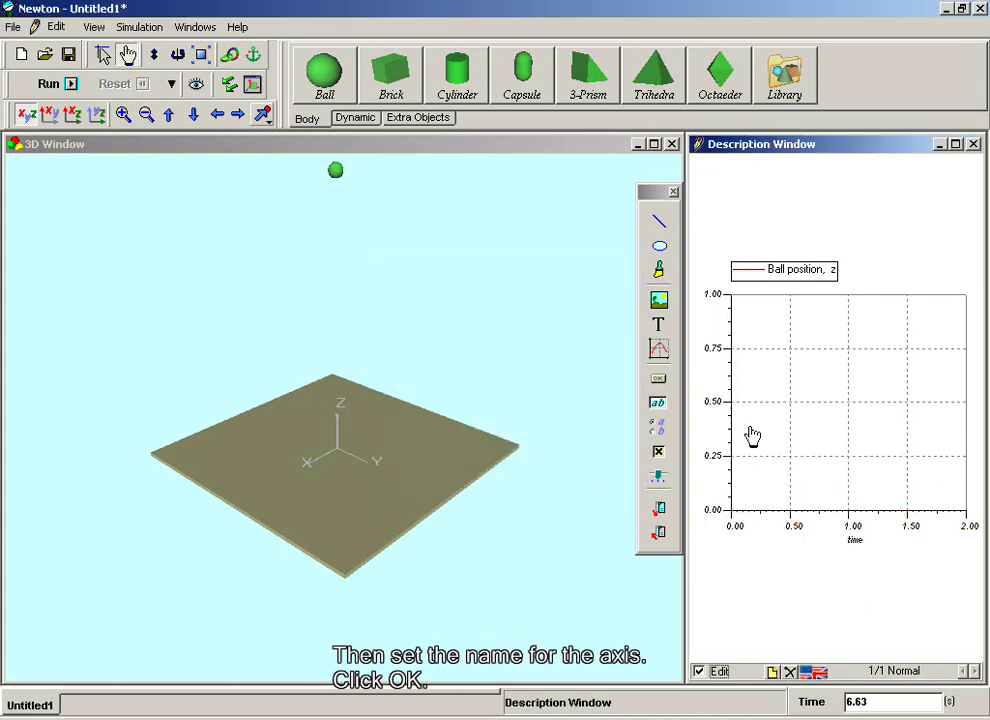
Label the diagram's vertical axis "position z"
left_click(724, 404)
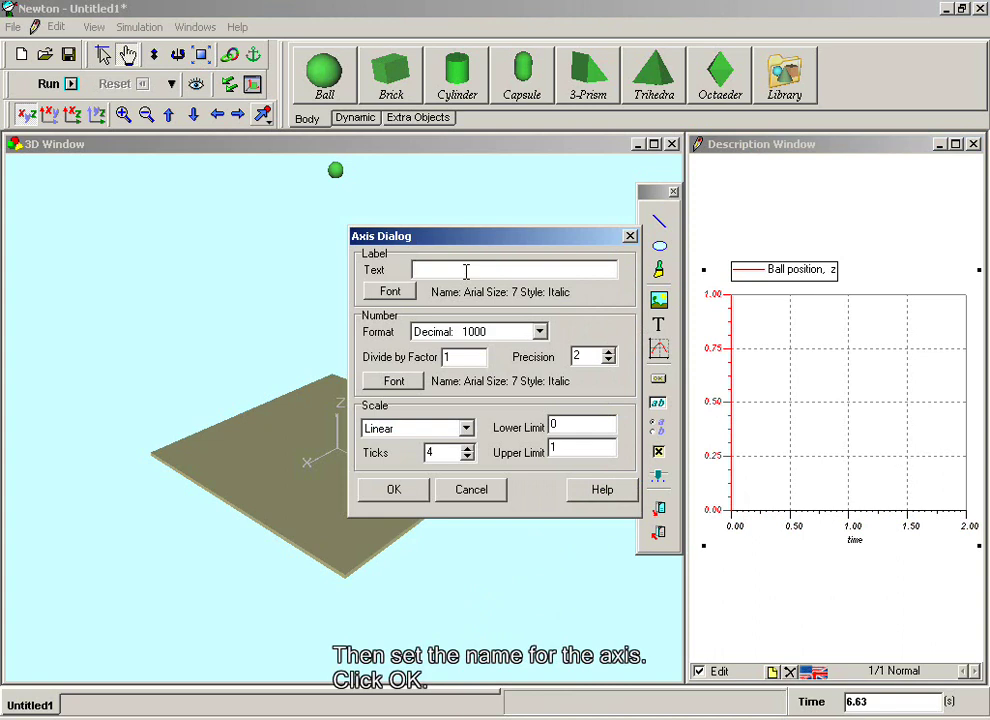
type("position z")
left_click(394, 489)
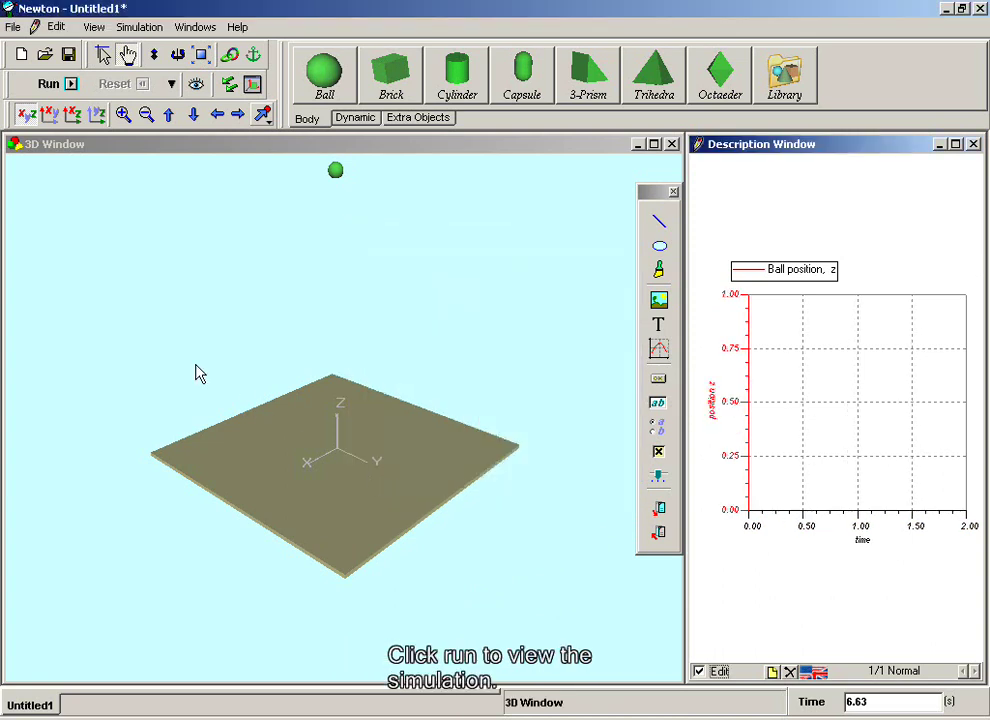
Run the simulation to watch the diagram plot the ball's height over time, stop it and reset it
left_click(47, 84)
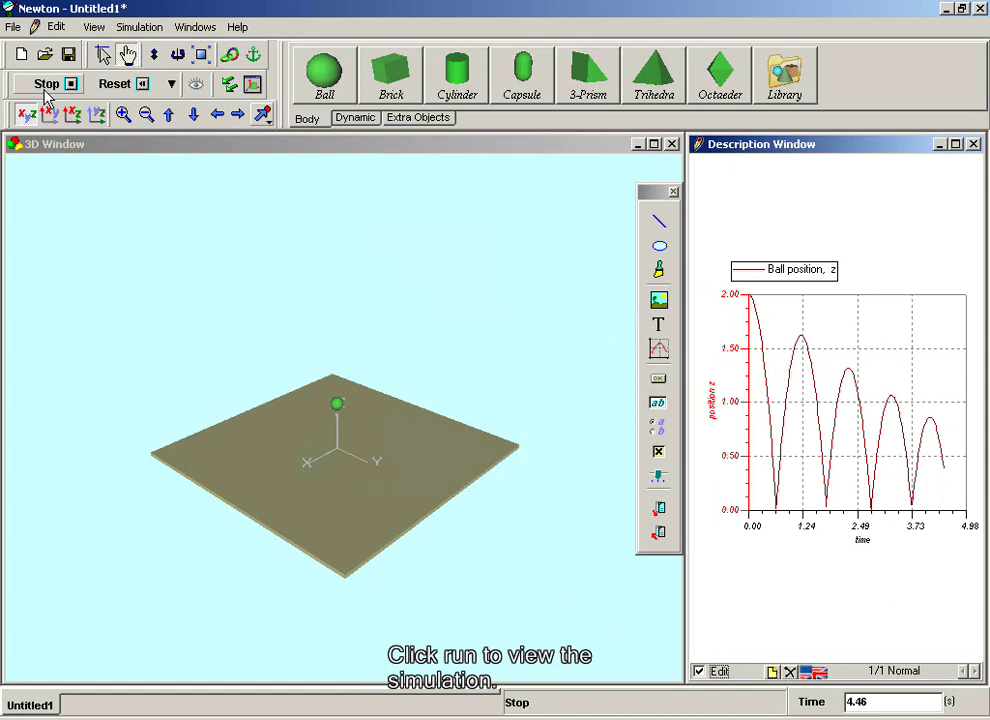
left_click(47, 86)
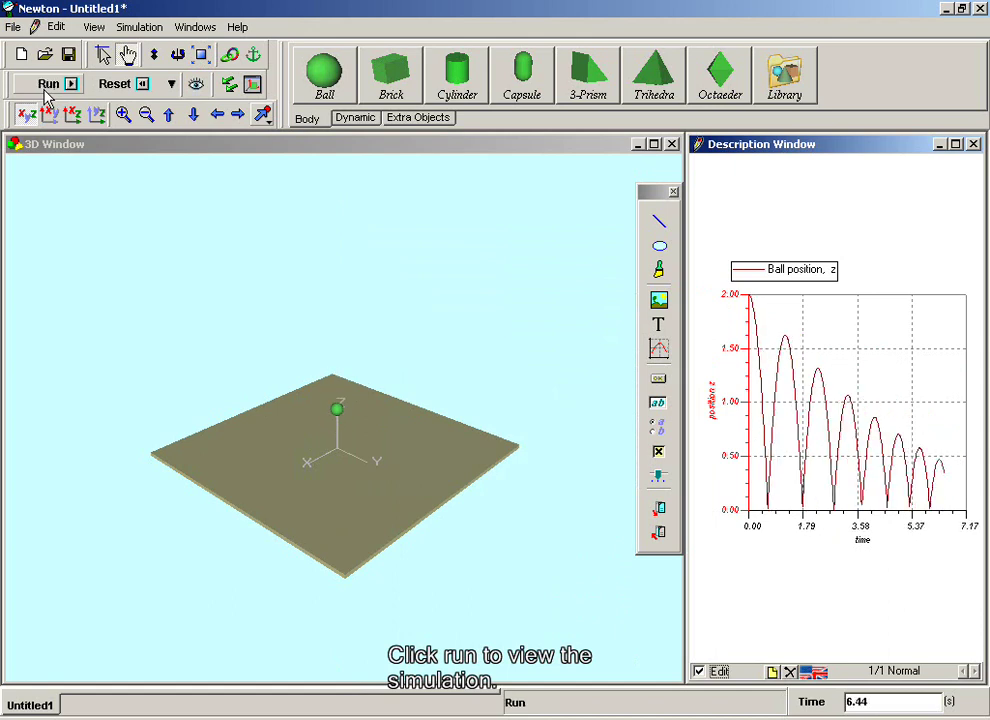
left_click(113, 85)
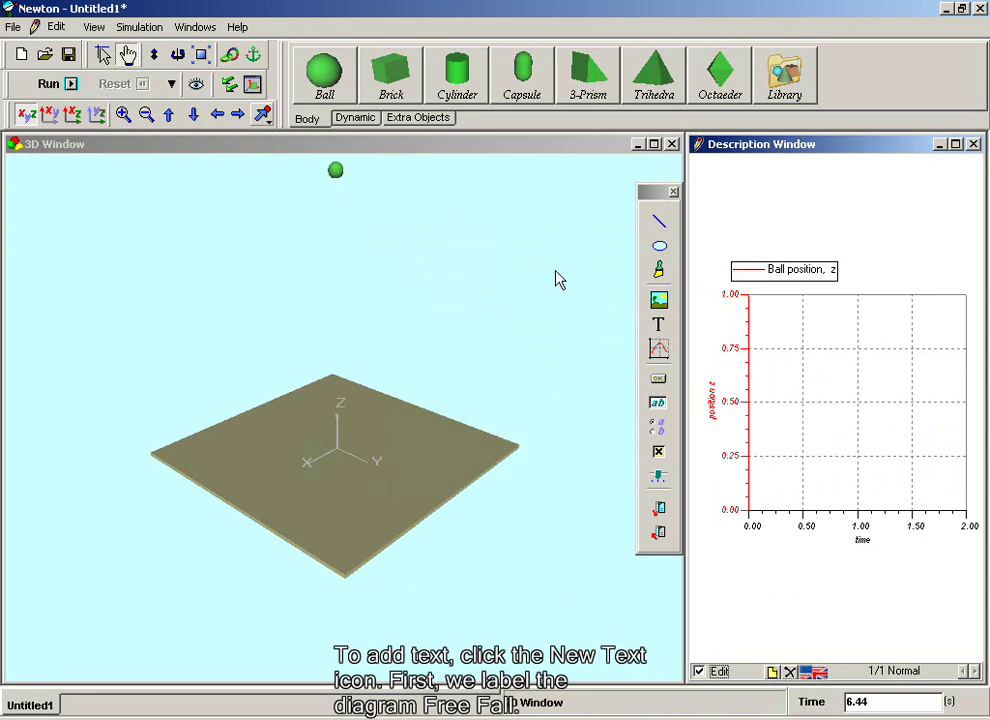
Add the text "Free fall" to the description window and position it centrally above the diagram
left_click(658, 325)
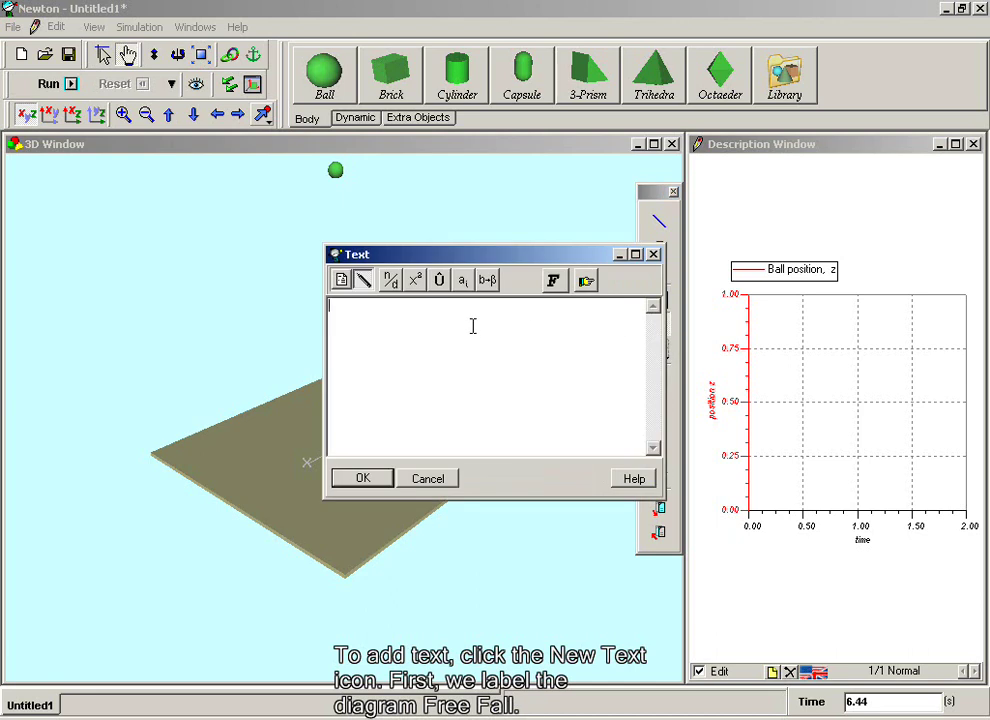
type("Free fall")
left_click(383, 477)
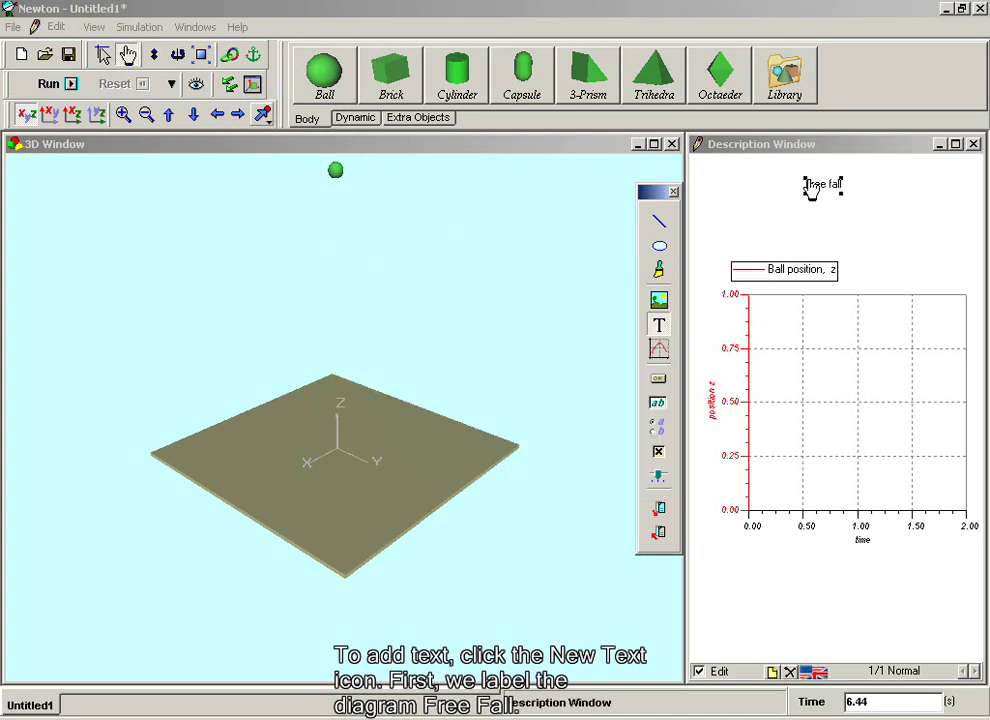
left_click_drag(812, 190, 835, 188)
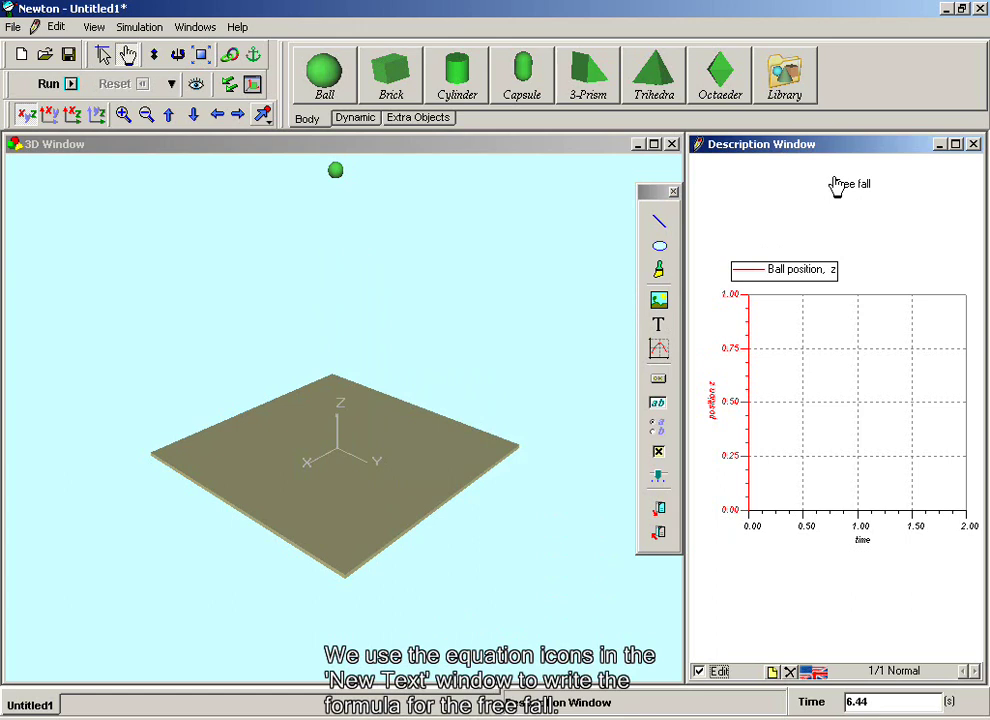
Start a new description text with the formula's beginning "z = z0 -", writing the 0 as a subscript
left_click(658, 324)
type("z =")
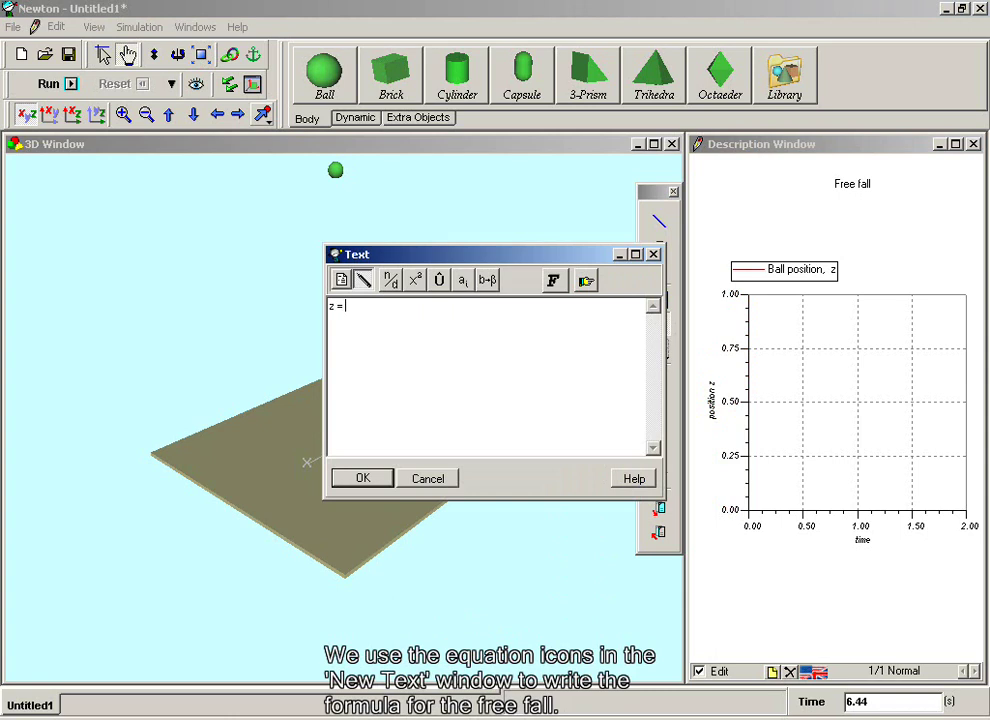
left_click(463, 281)
key("BackSpace")
type("z")
key("Right")
key("Delete")
type("0")
key("Right")
type("-")
Complete the formula with the fraction 1/2 multiplied by g and by t squared, using fraction and exponent notation
left_click(394, 285)
type("1")
key("Right")
key("Delete")
type("2)*g")
type(")")
key("Left")
key("Left")
key("Left")
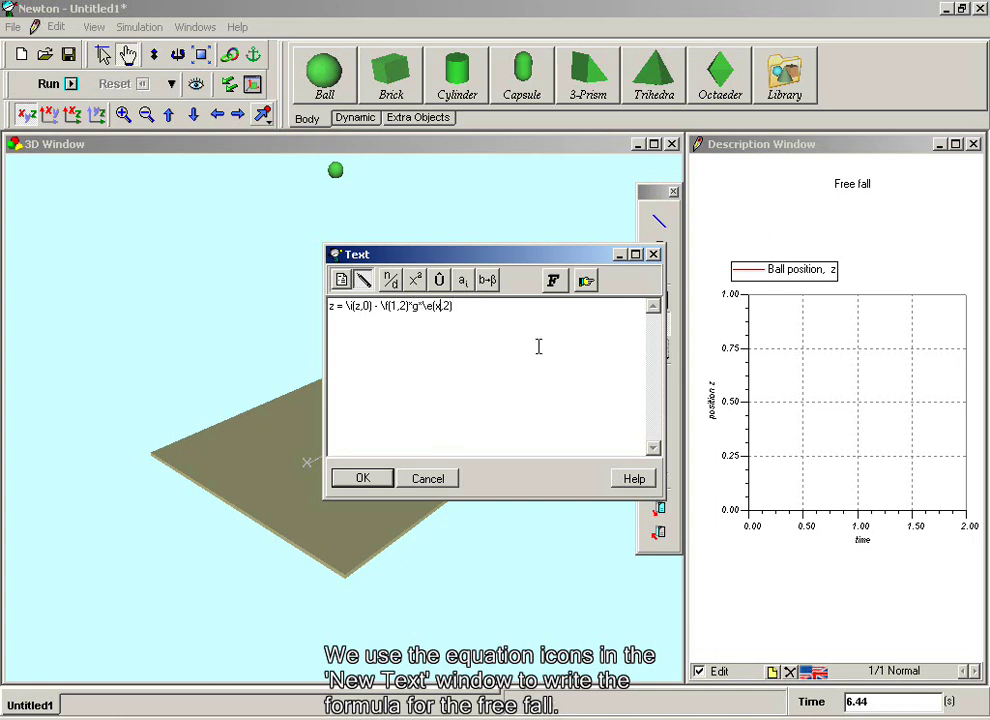
key("BackSpace")
type("t")
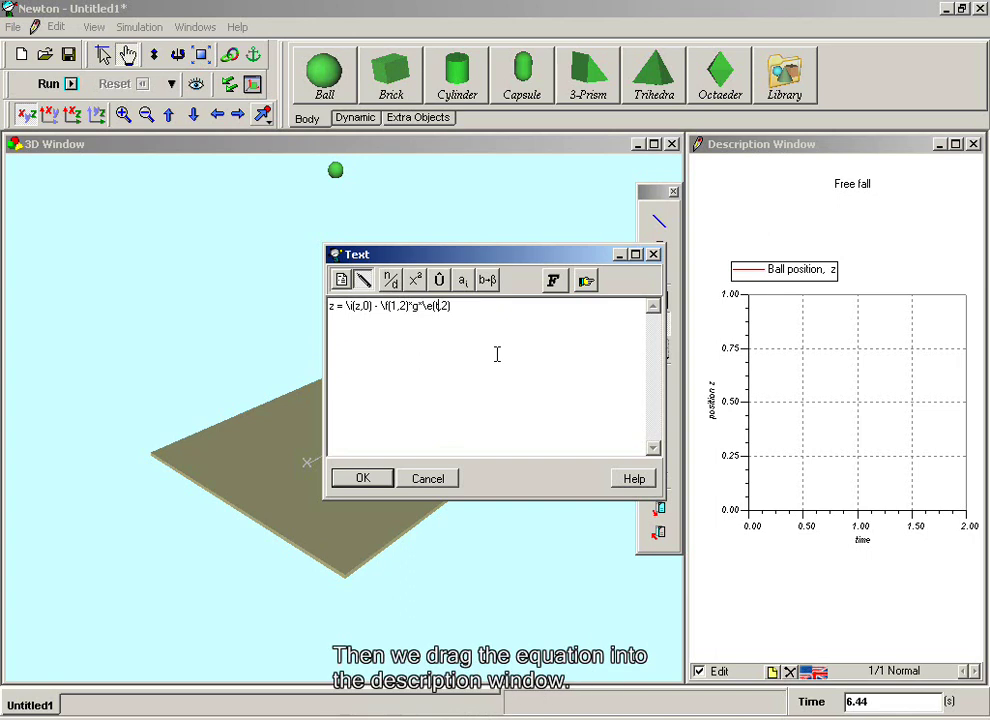
Place the free-fall equation in the description window, centred between the "Free fall" title and the diagram
left_click(378, 480)
left_click(786, 232)
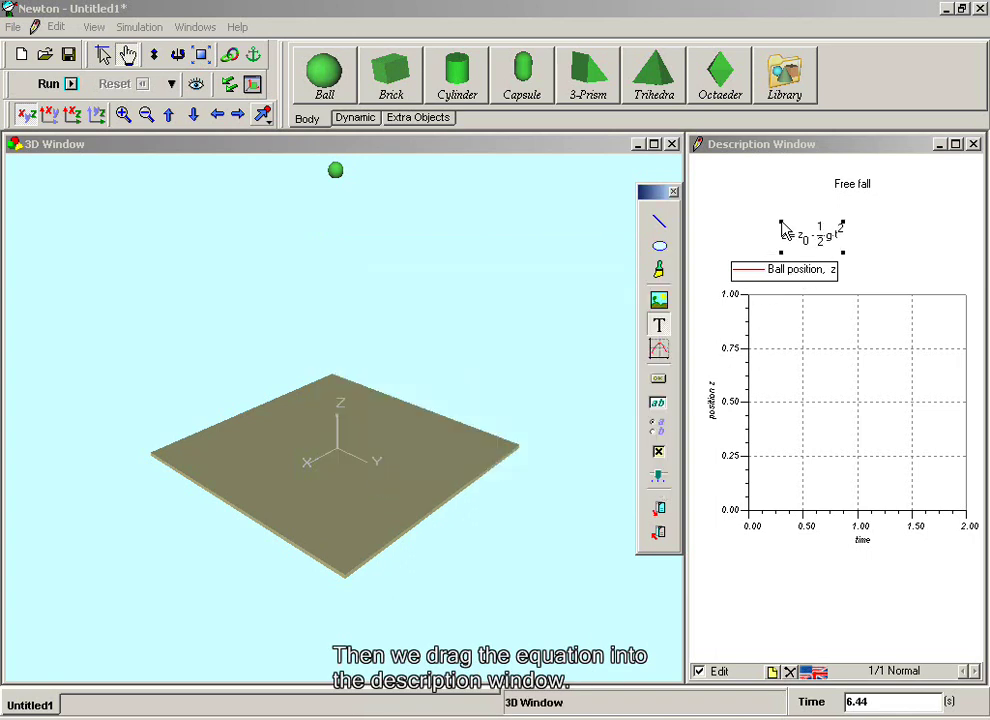
left_click_drag(786, 232, 810, 229)
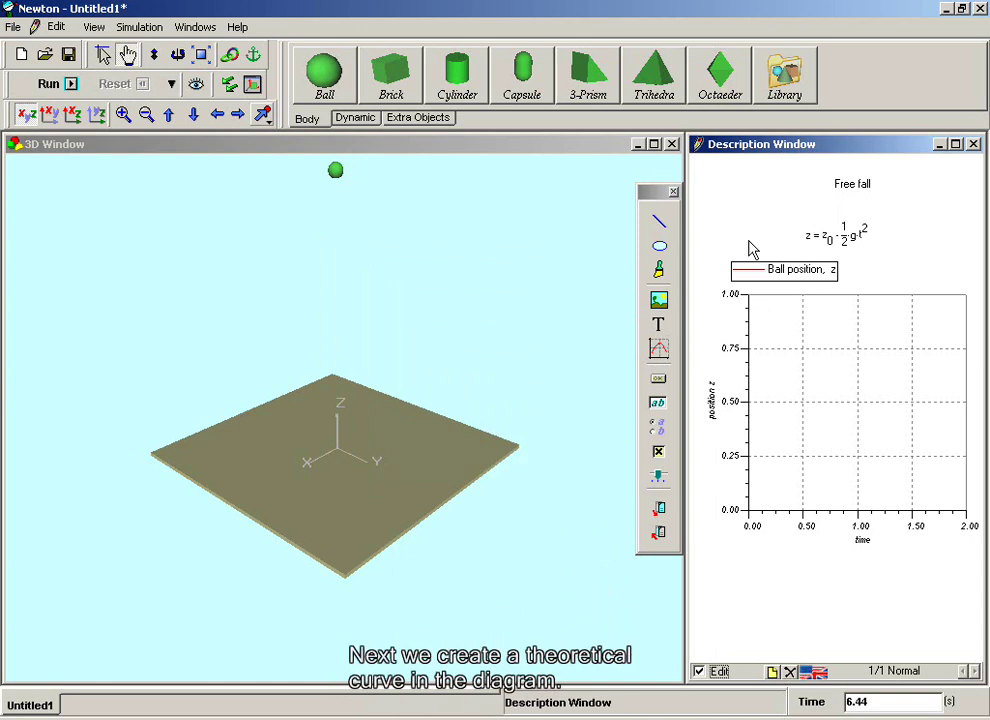
Add a new curve to the diagram with time on the horizontal axis and 2-9.81/2*time^2 on the vertical axis
double_click(850, 397)
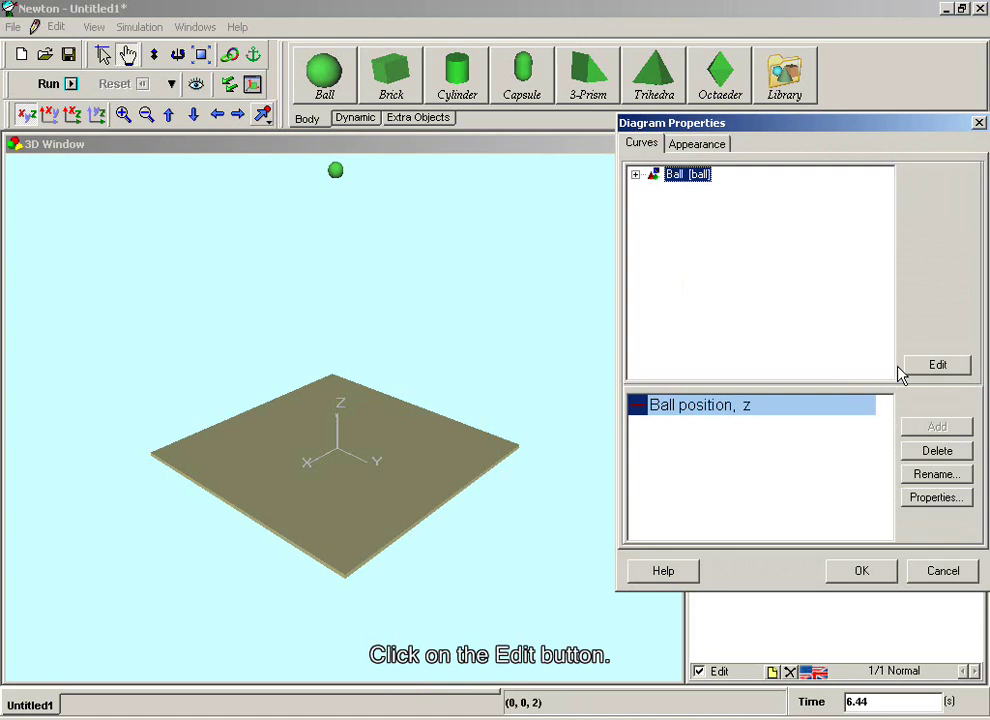
left_click(932, 366)
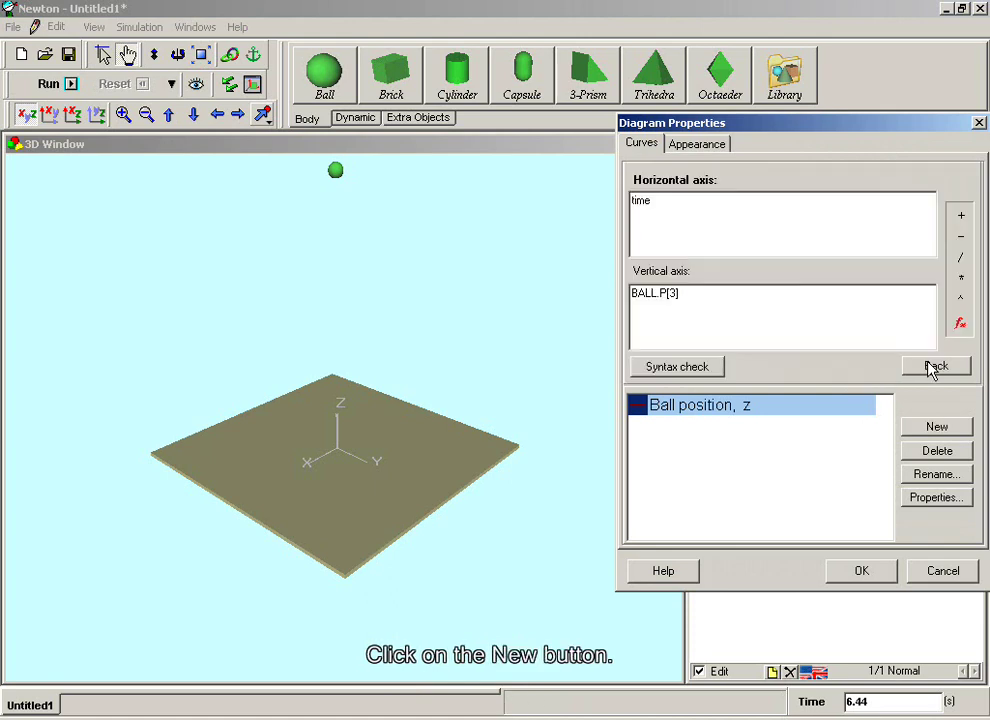
left_click(934, 428)
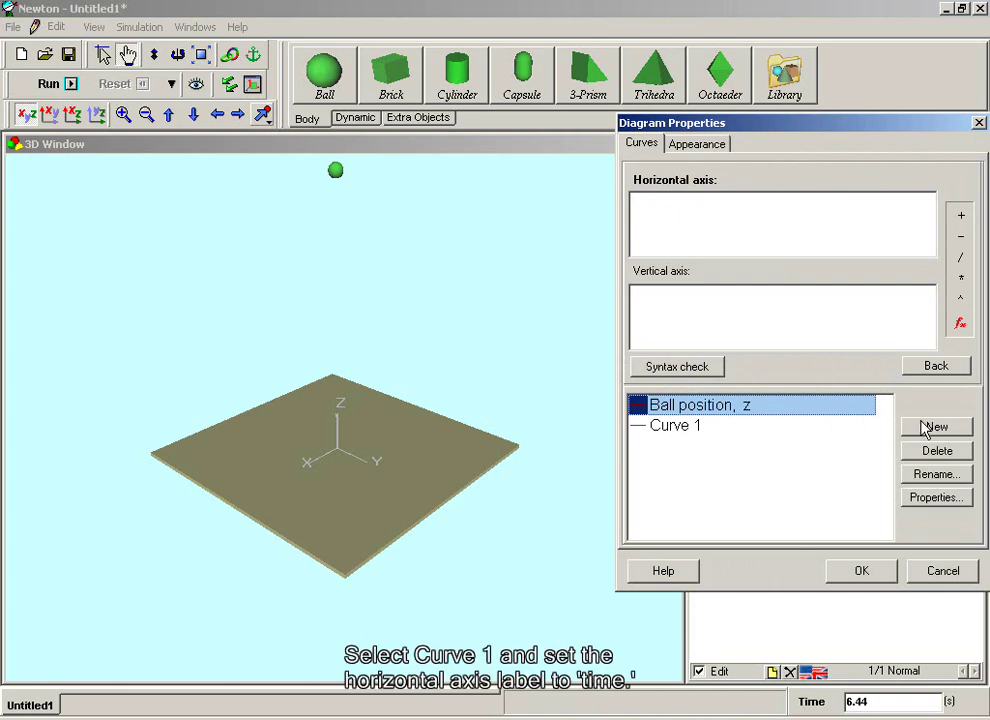
left_click(716, 431)
left_click(705, 218)
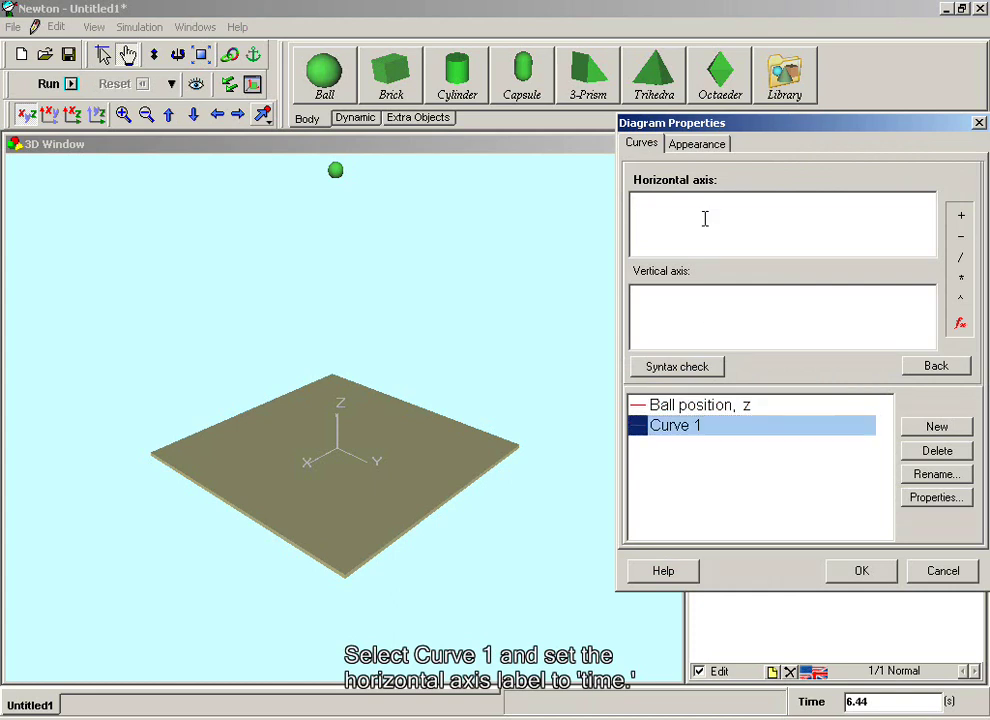
type("time")
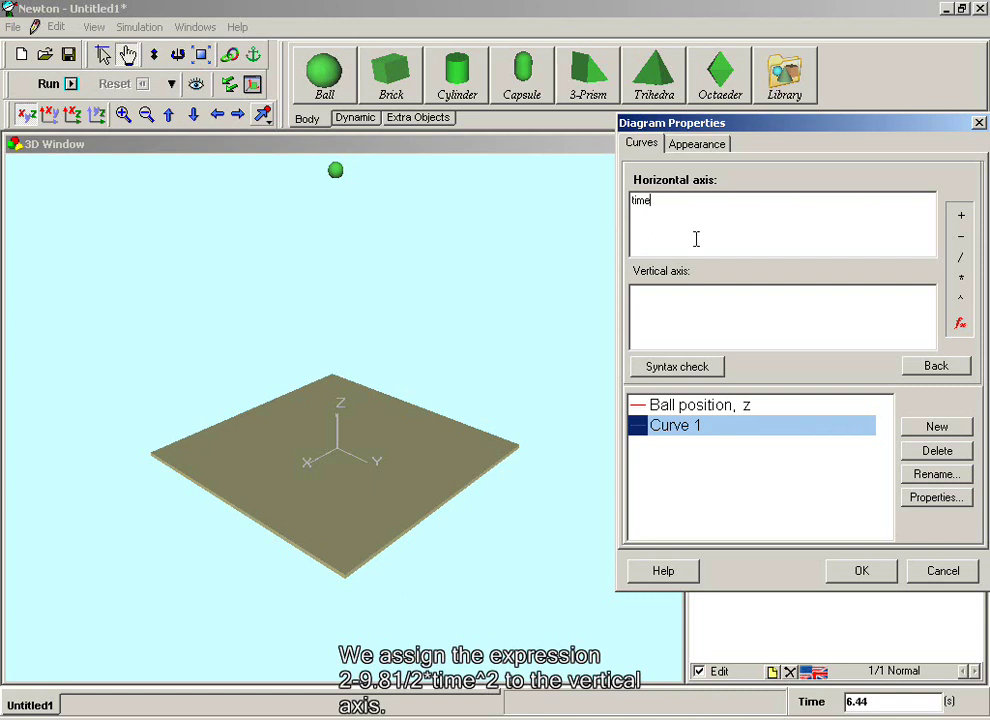
left_click(686, 302)
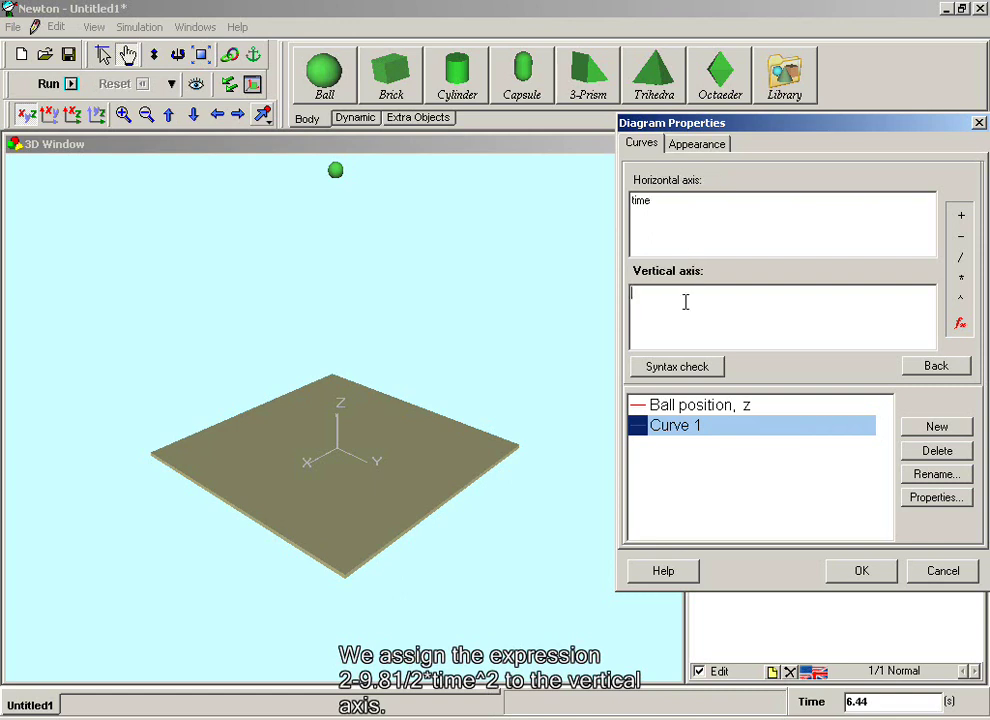
type("2-9.81/2*time^2")
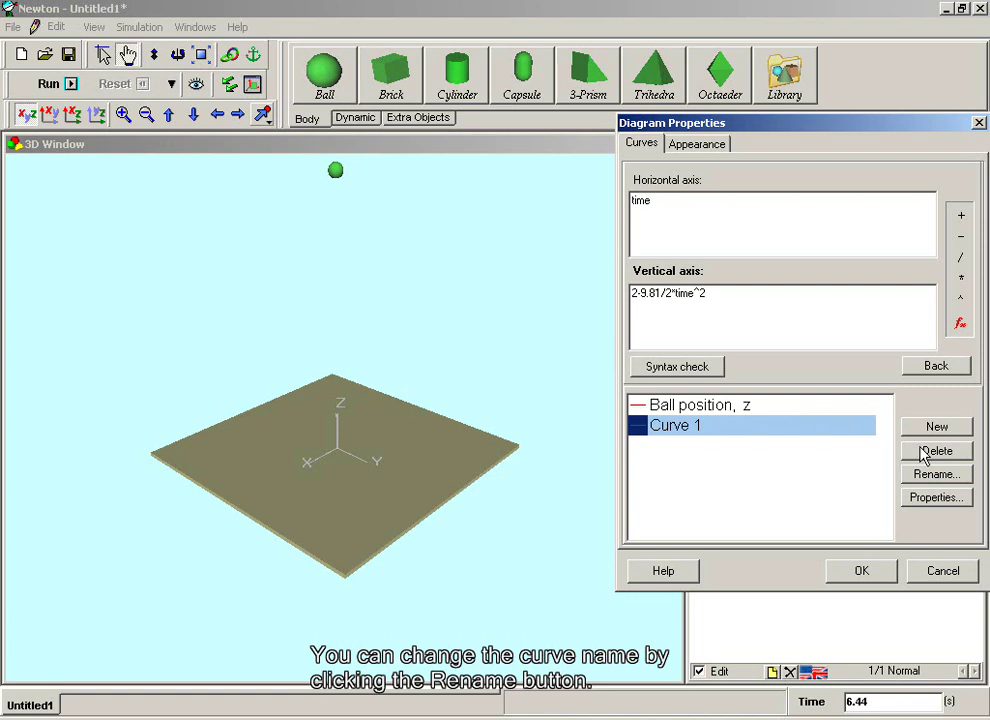
Rename the new curve as "Theoretical Curve"
left_click(938, 477)
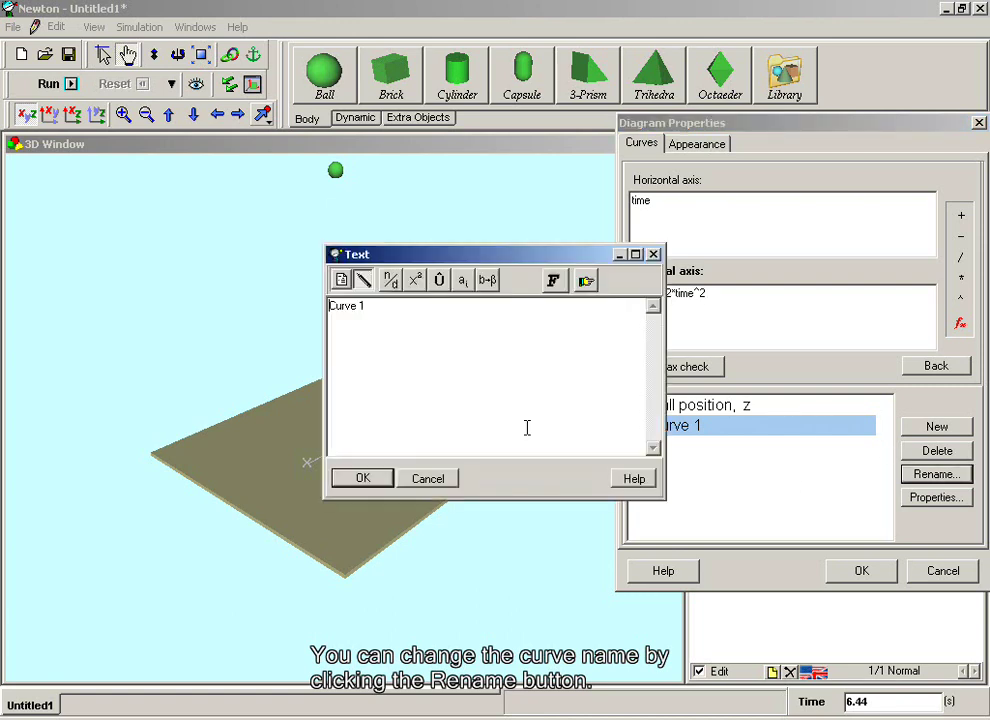
left_click(330, 305)
type("Theore")
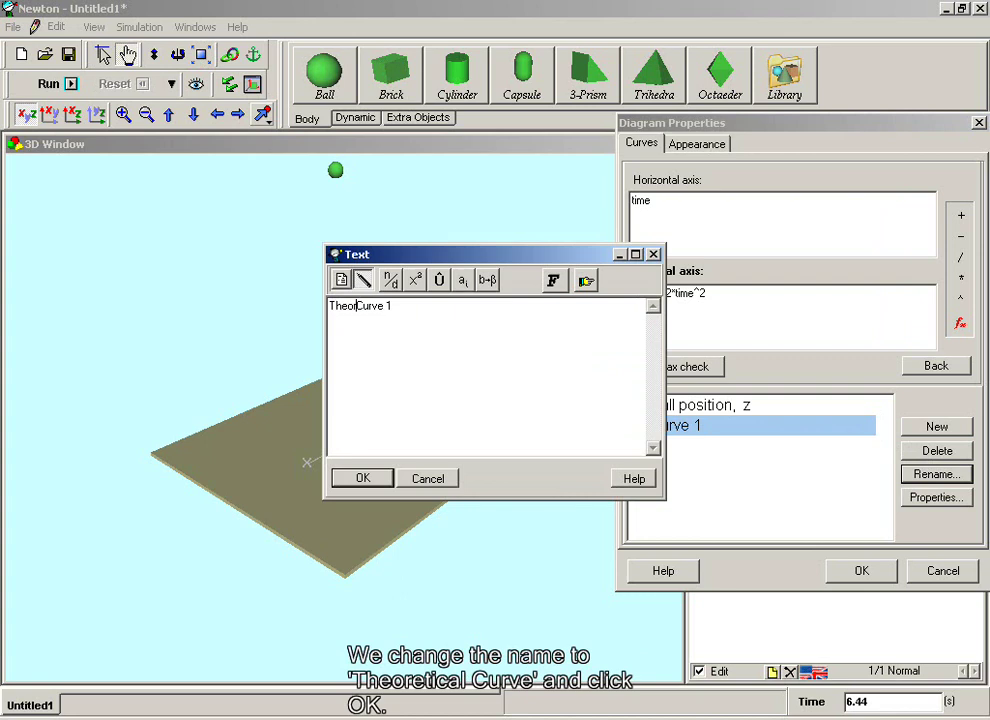
type("tical")
key("Right")
key("Right")
key("Right")
key("Right")
key("Right")
key("Delete")
key("Delete")
left_click(351, 484)
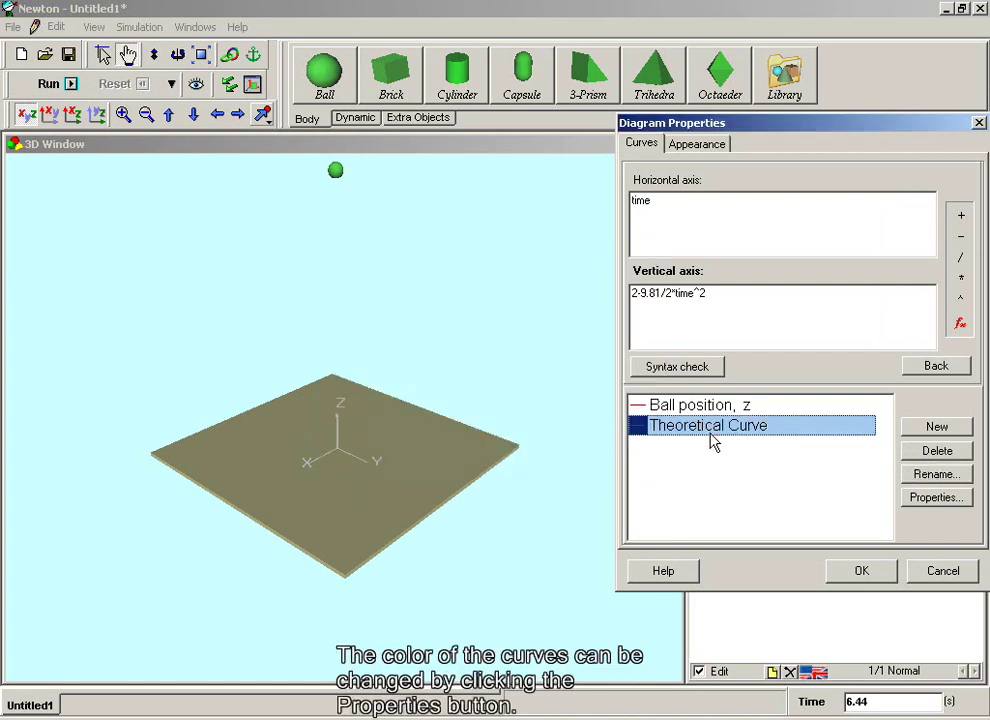
Set the theoretical curve's colour to clBlack and turn off attaching its points with a line
left_click(936, 498)
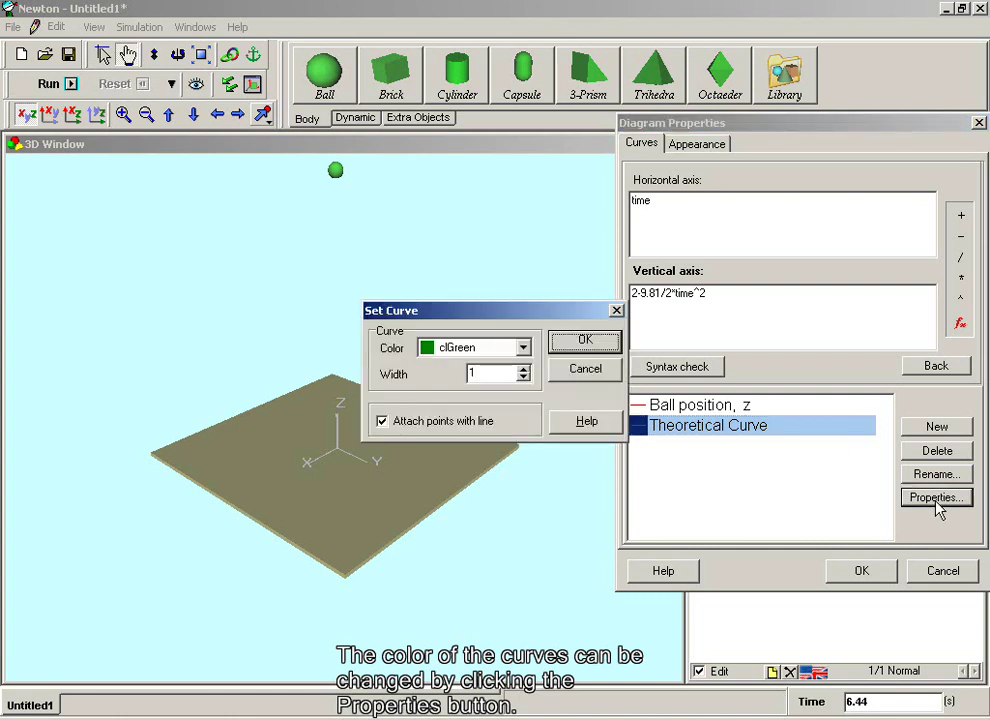
left_click(523, 349)
left_click(523, 366)
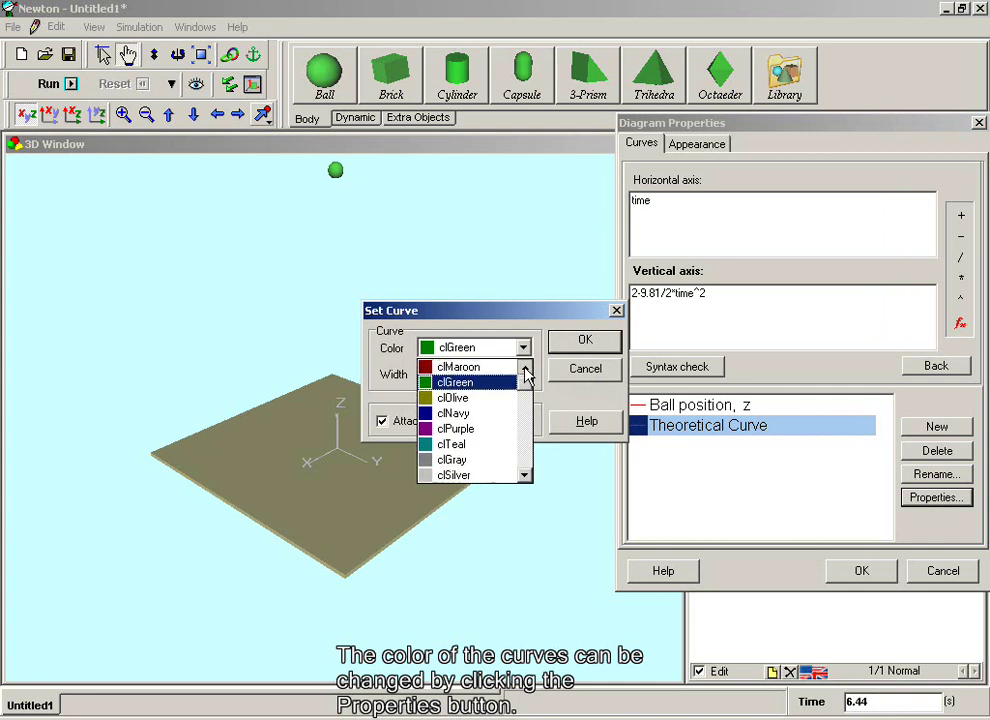
left_click(523, 366)
left_click(506, 369)
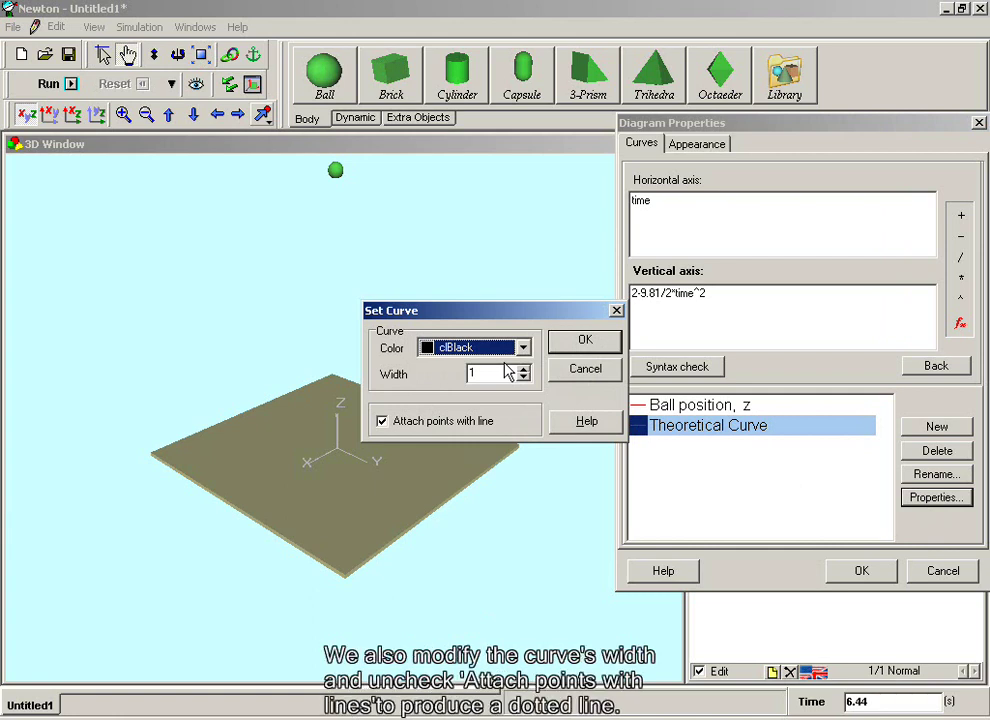
left_click(400, 426)
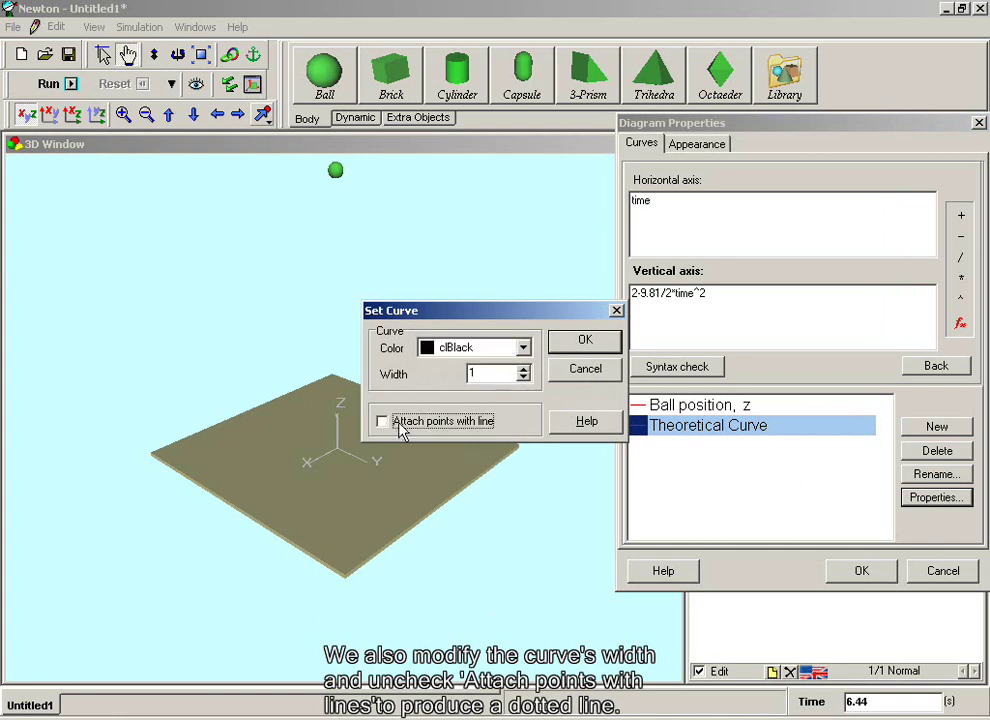
left_click(563, 343)
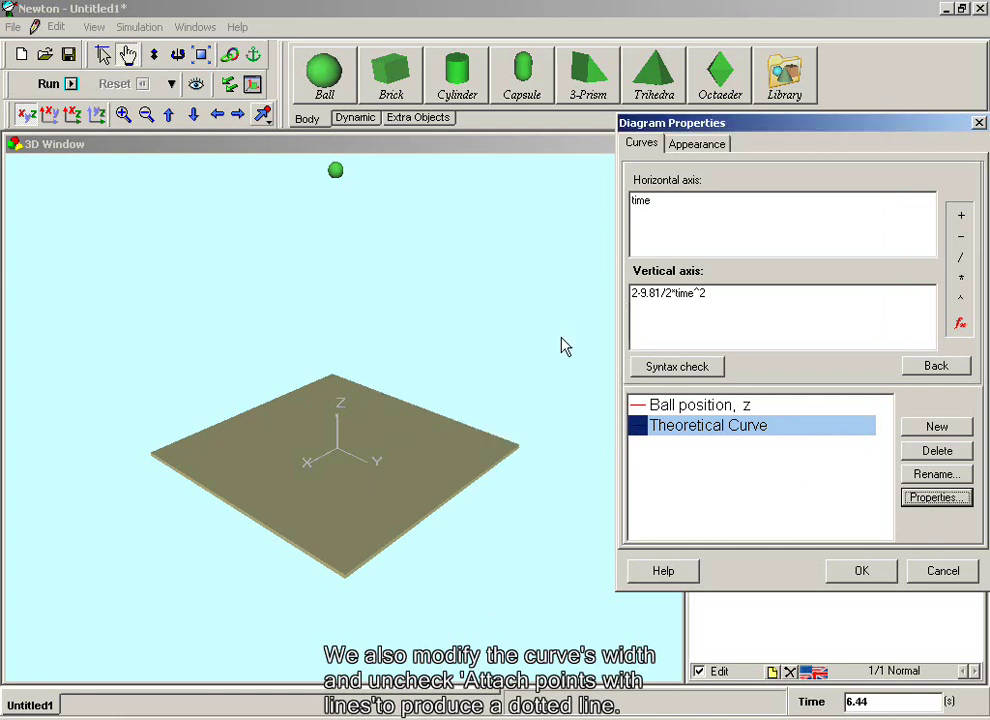
Set the "Ball position, z" curve to clLime with a width of 3 and apply the diagram properties
left_click(658, 406)
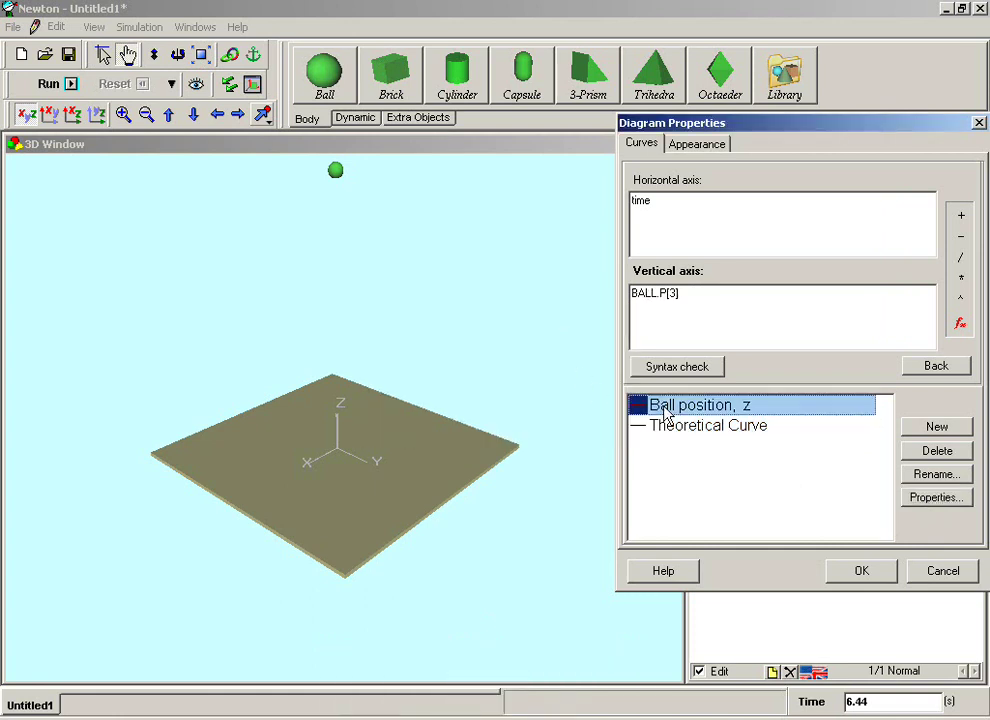
left_click(928, 498)
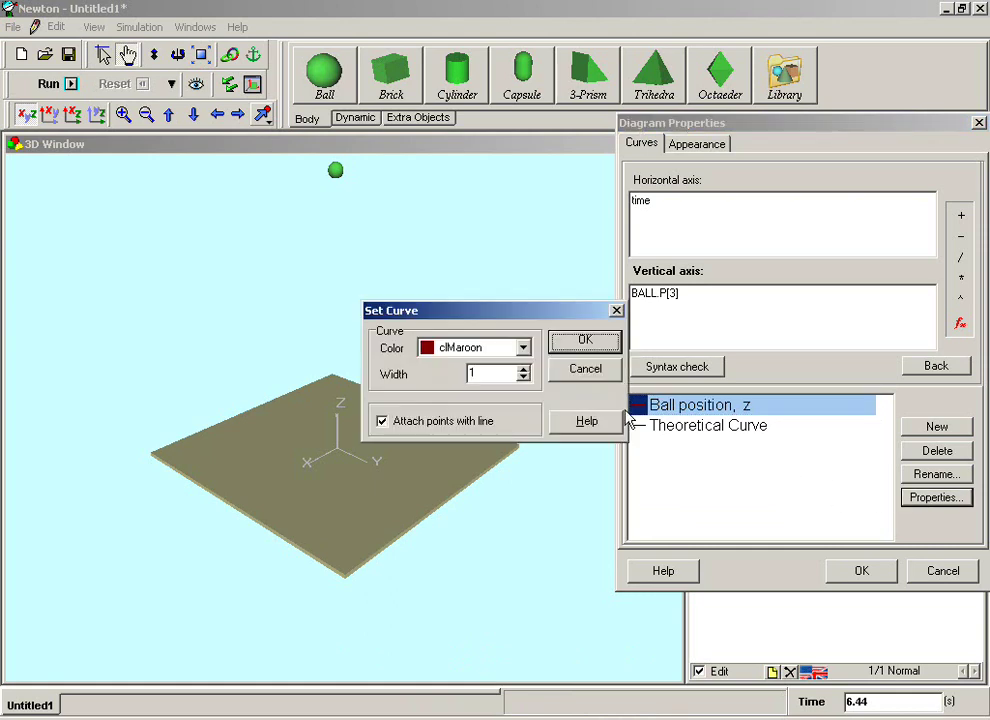
left_click(522, 348)
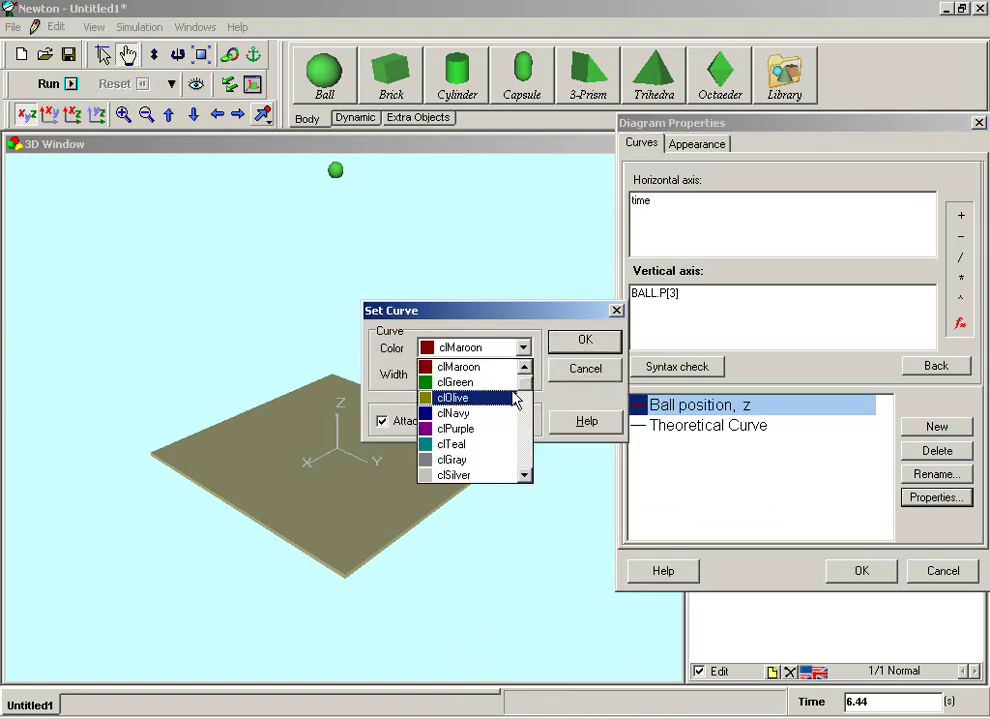
scroll(526, 392, "down", 2)
left_click(479, 429)
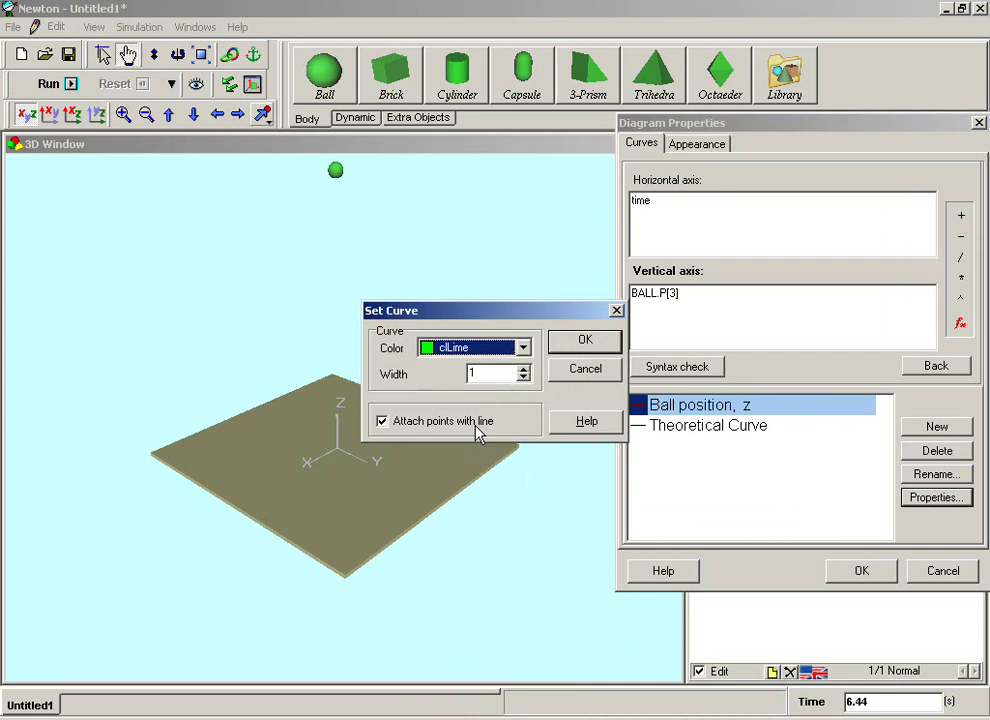
left_click(521, 369)
left_click(521, 369)
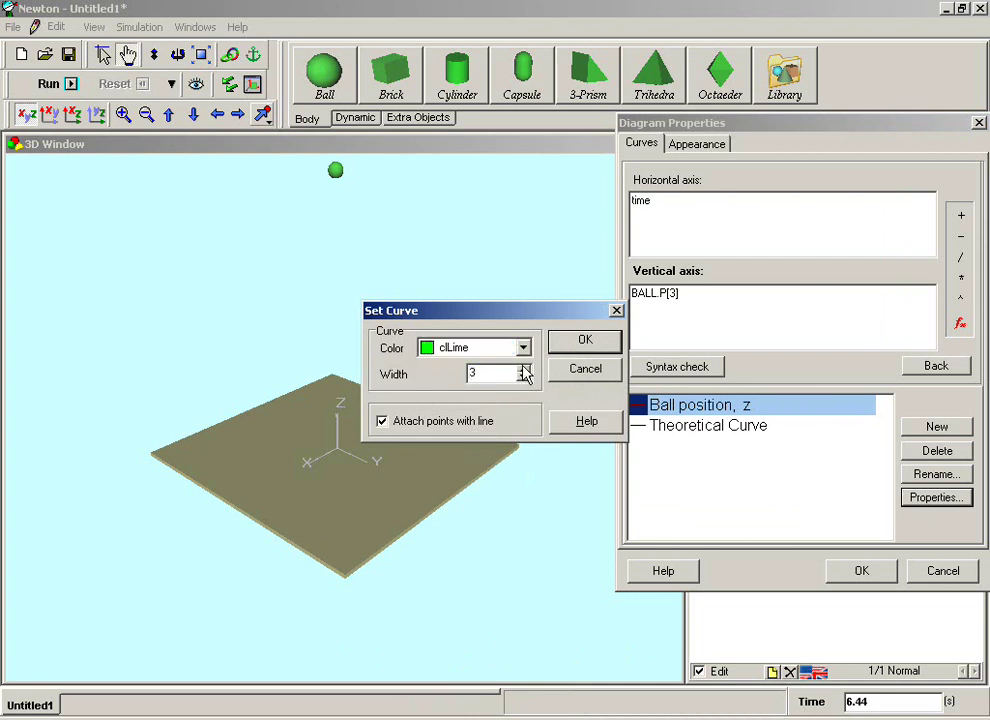
left_click(565, 342)
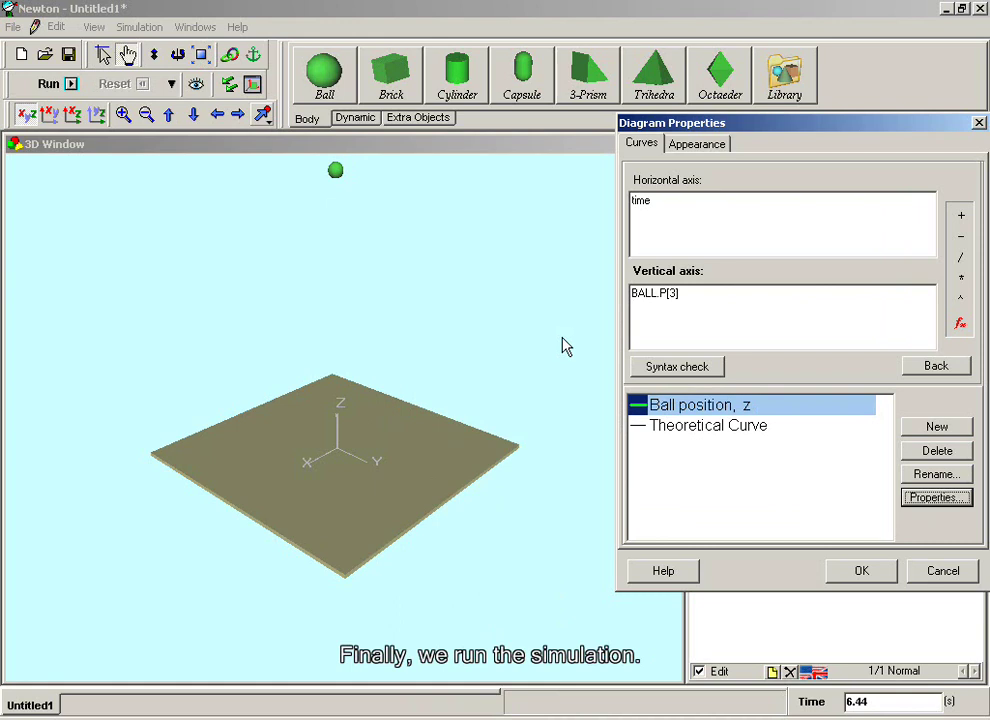
left_click(834, 577)
Turn off editing in the description window, run the simulation to plot both curves, and stop it after the ball bounces
left_click(700, 672)
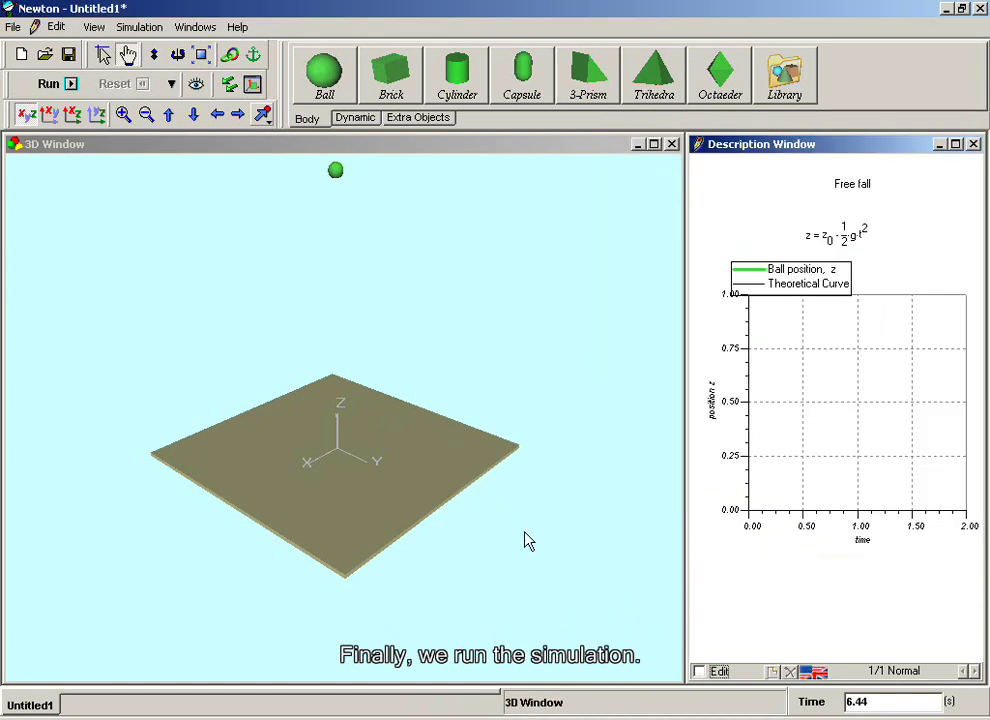
left_click(60, 84)
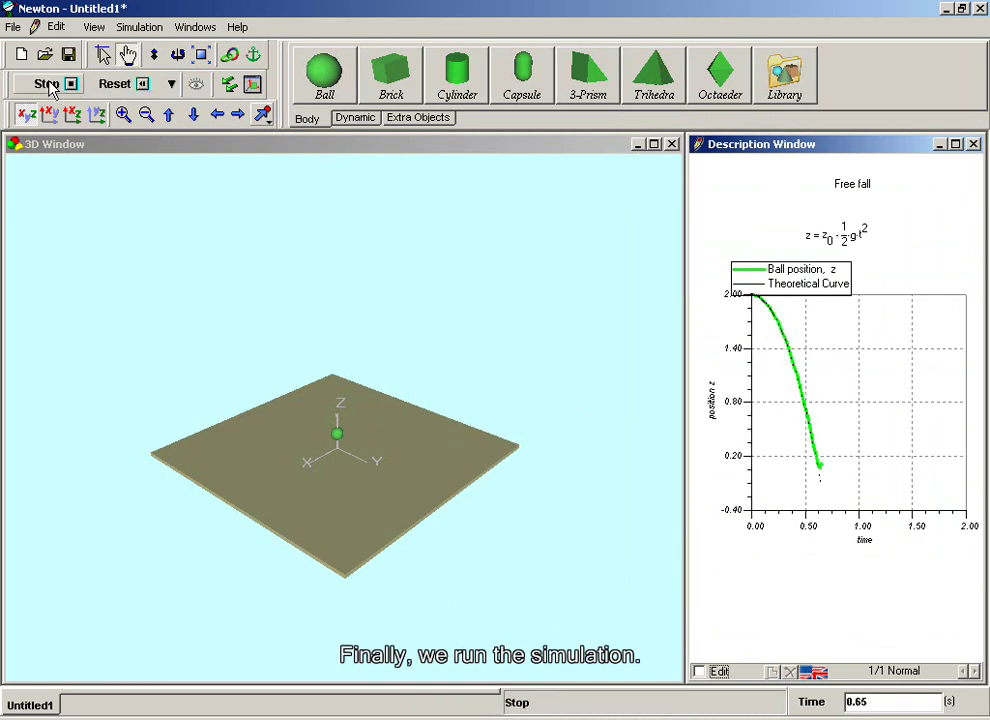
left_click(52, 86)
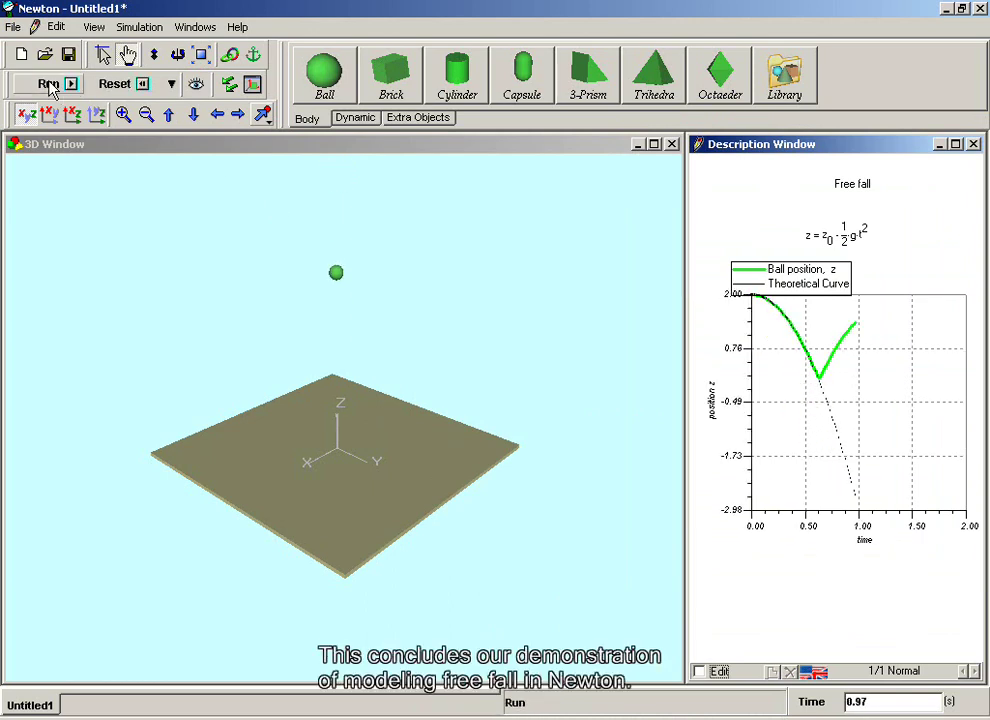